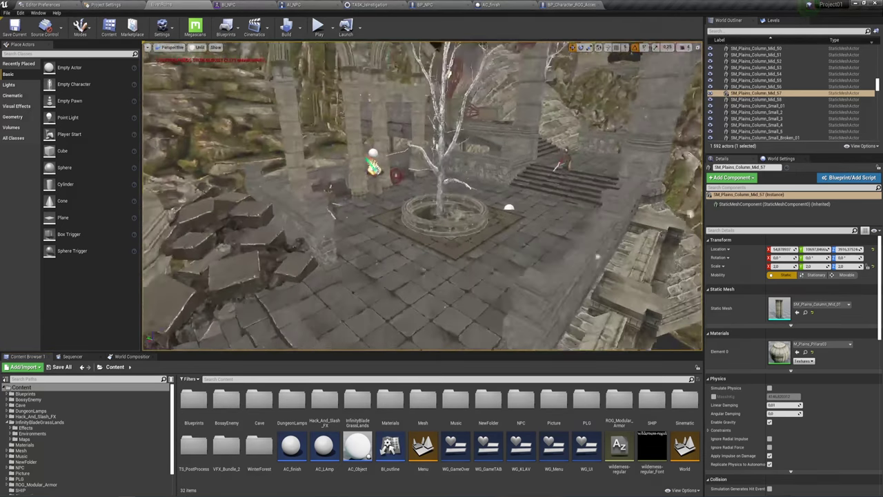
# - Select the content folders from BossyEnemy through ROG_Modular_Armor, then clear the selection
pyautogui.moveTo(467, 209); pyautogui.dragTo(467, 208, button='right')
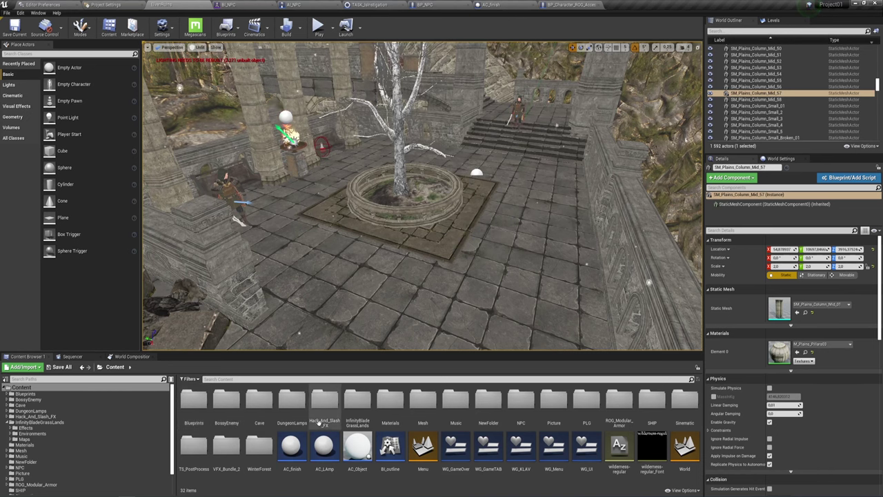
pyautogui.click(235, 401)
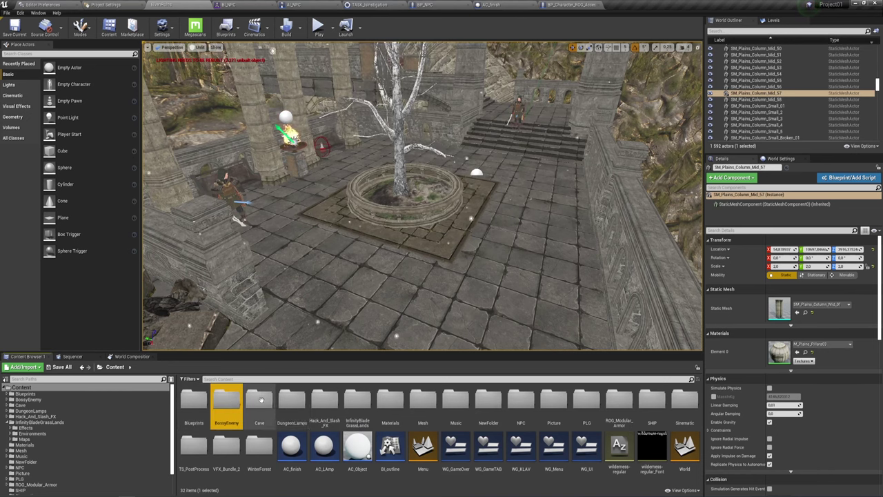
pyautogui.keyDown('shift'); pyautogui.click(296, 407); pyautogui.keyUp('shift')
pyautogui.keyDown('shift'); pyautogui.click(358, 403); pyautogui.keyUp('shift')
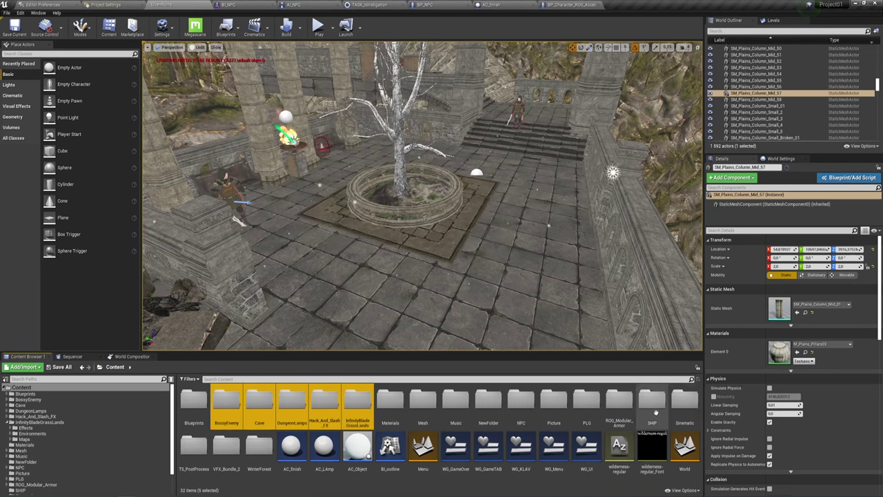
pyautogui.keyDown('shift'); pyautogui.click(618, 404); pyautogui.keyUp('shift')
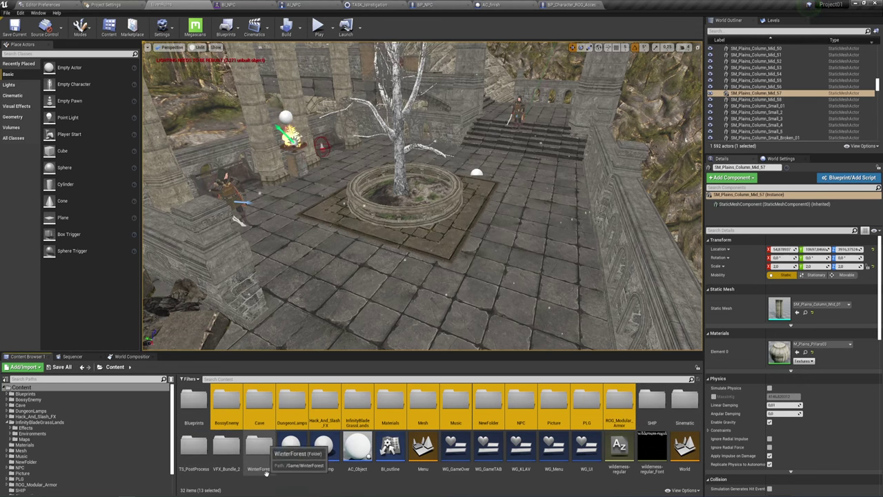
pyautogui.click(304, 487)
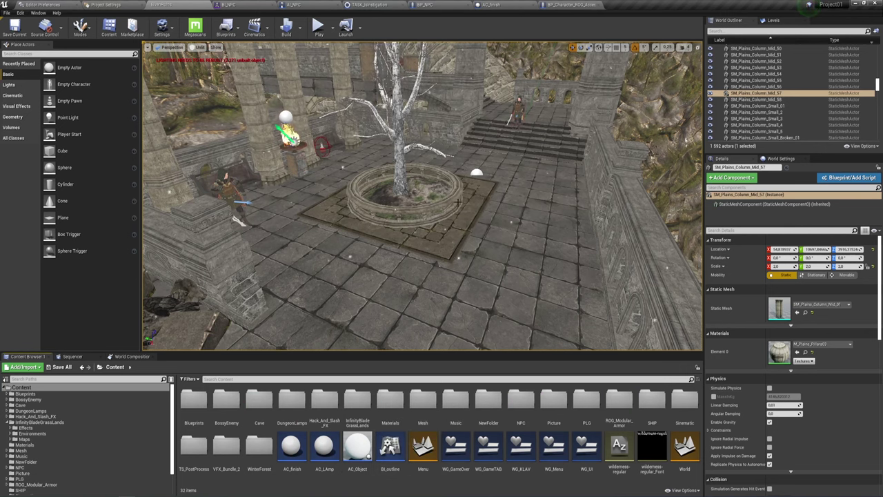
pyautogui.moveTo(458, 201); pyautogui.dragTo(431, 172, button='right')
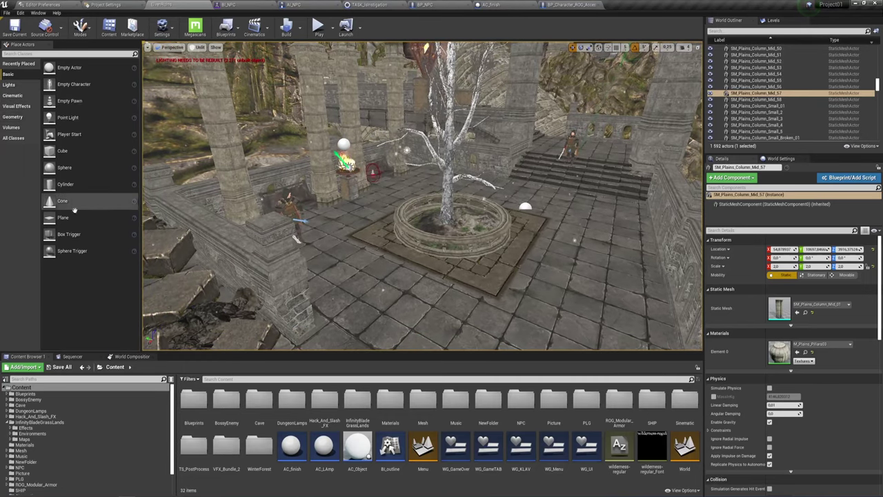
# - Filter Place Actors by 'nav', then place a trial Nav Mesh Bounds Volume by the fountain and delete it
pyautogui.write('n')
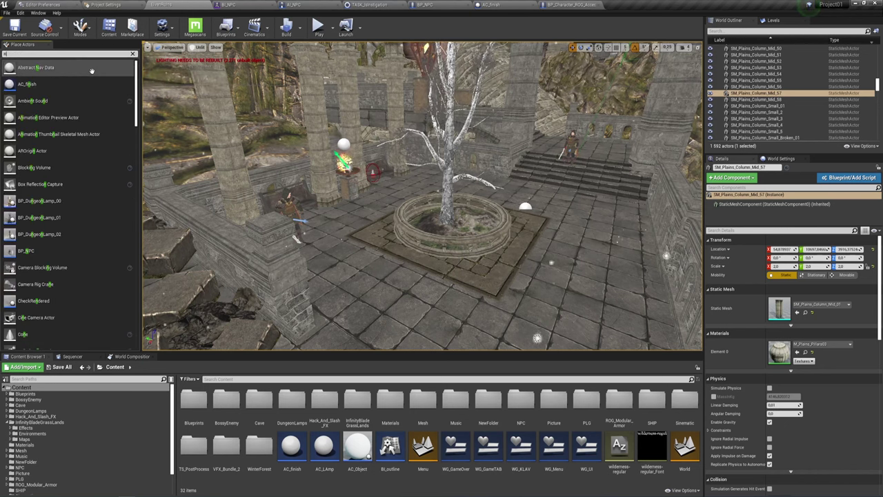
pyautogui.write('av')
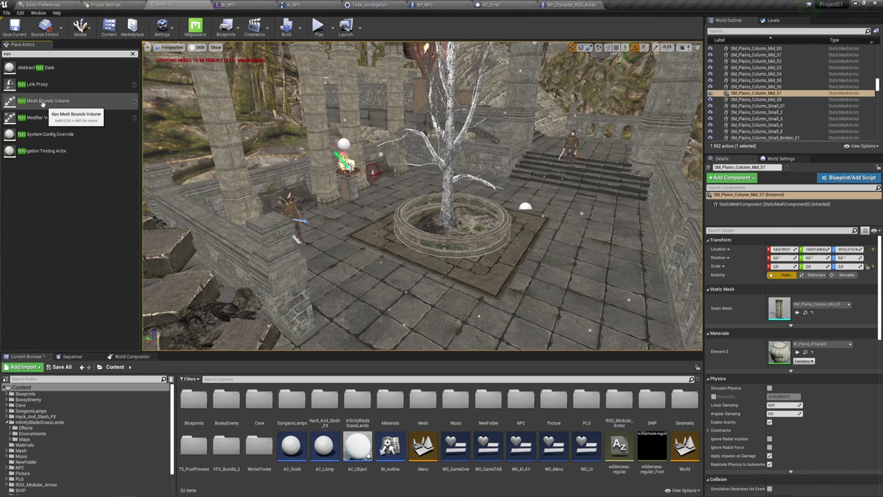
pyautogui.moveTo(43, 102); pyautogui.dragTo(527, 261)
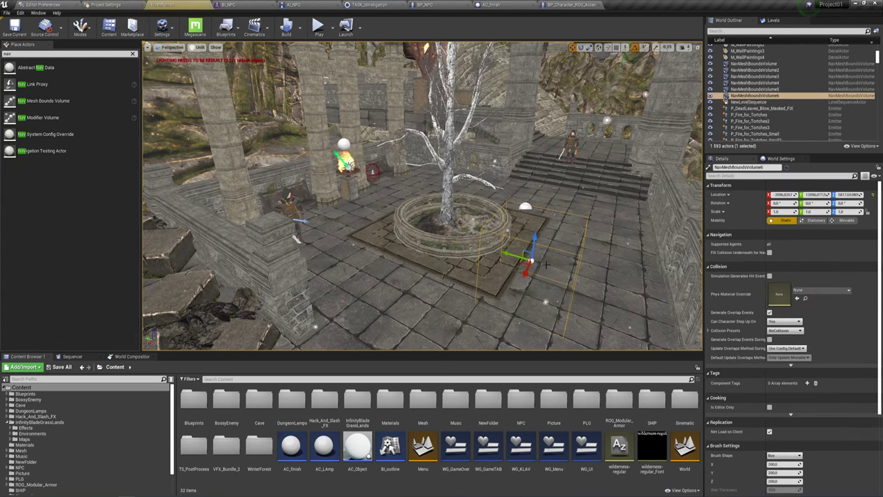
pyautogui.press('f')
pyautogui.moveTo(432, 218); pyautogui.dragTo(432, 231)
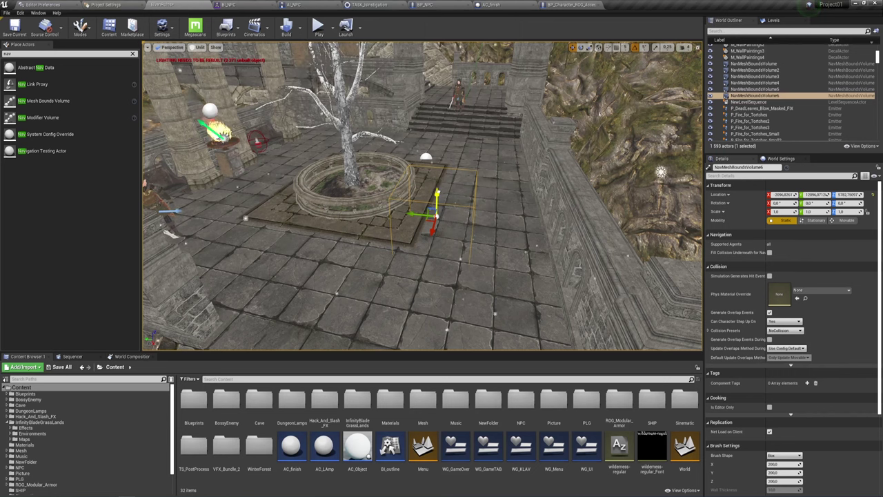
pyautogui.moveTo(437, 195); pyautogui.dragTo(436, 197)
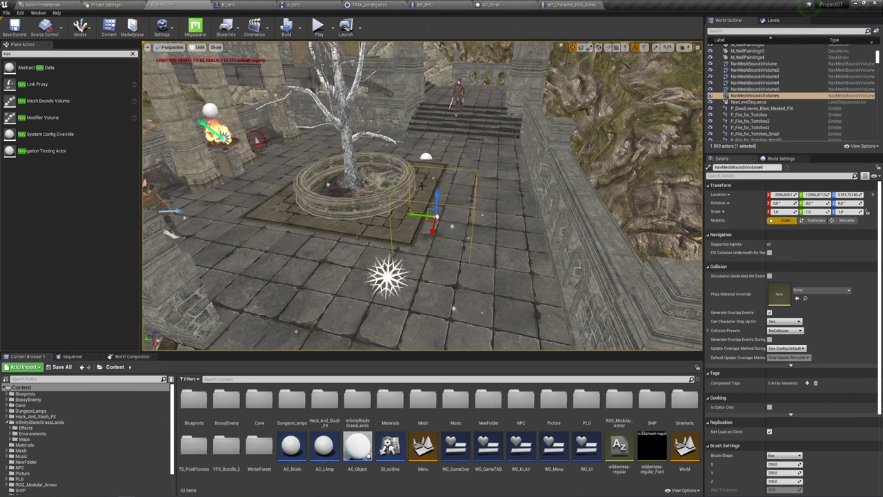
pyautogui.press('Delete')
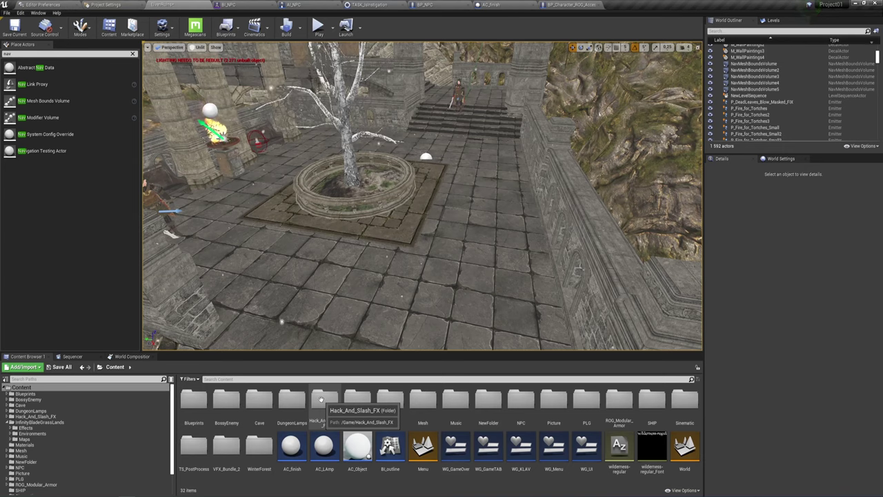
# - Place a 200-unit Nav Mesh Bounds Volume on the courtyard floor beside the tree planter
pyautogui.moveTo(441, 207); pyautogui.dragTo(386, 207, button='right')
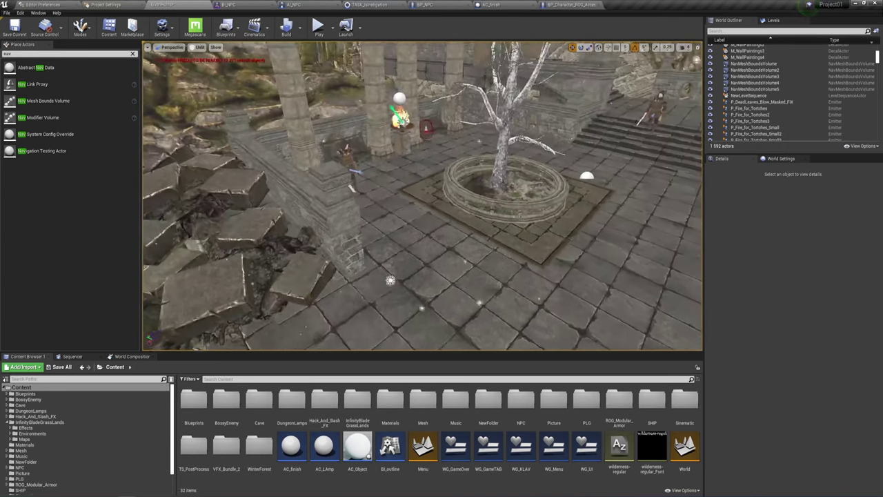
pyautogui.moveTo(441, 207); pyautogui.dragTo(414, 207, button='right')
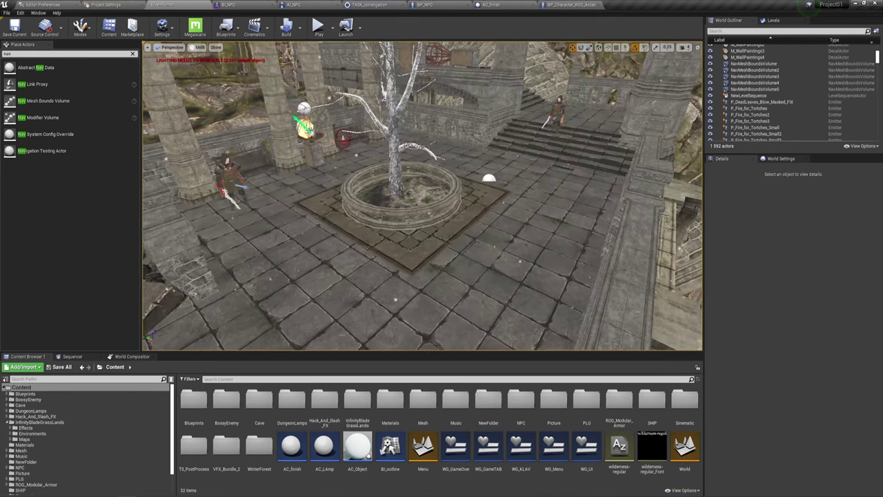
pyautogui.moveTo(395, 279); pyautogui.dragTo(395, 279, button='right')
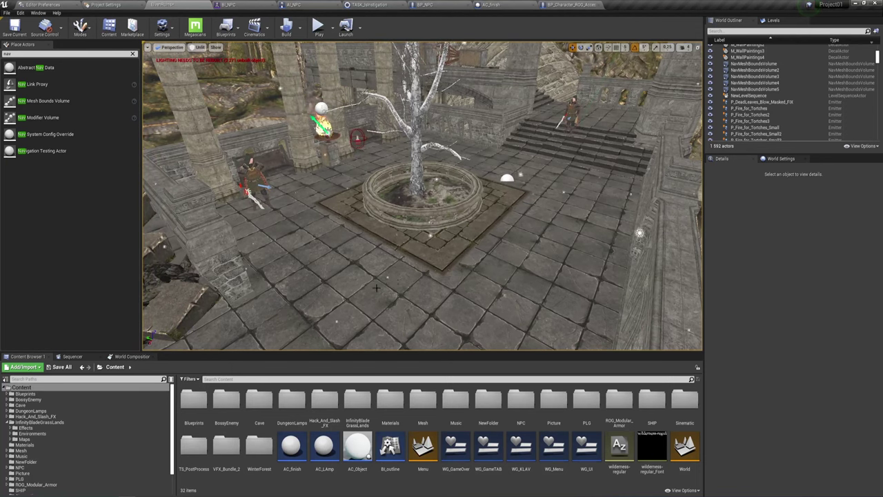
pyautogui.moveTo(370, 273)
pyautogui.mouseDown(button='right')
pyautogui.moveTo(400, 269)
pyautogui.moveTo(386, 269)
pyautogui.mouseUp(button='right')
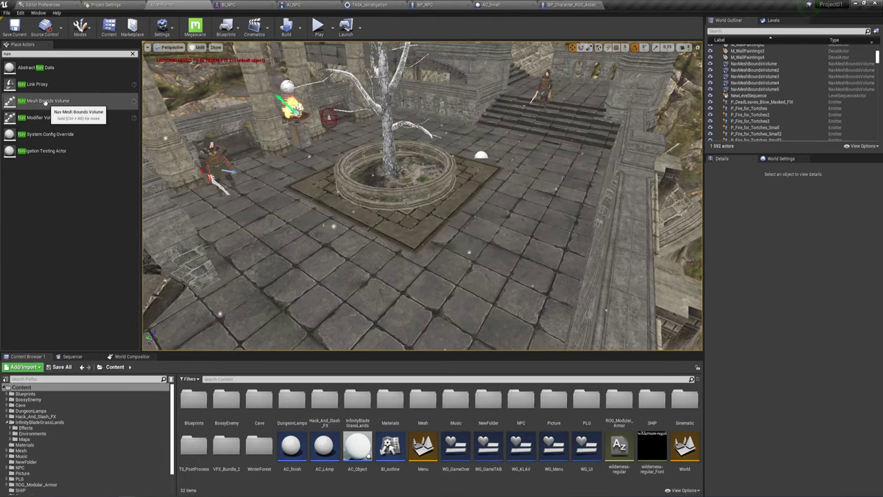
pyautogui.moveTo(48, 100)
pyautogui.mouseDown()
pyautogui.moveTo(204, 284)
pyautogui.moveTo(400, 221)
pyautogui.moveTo(368, 241)
pyautogui.mouseUp()
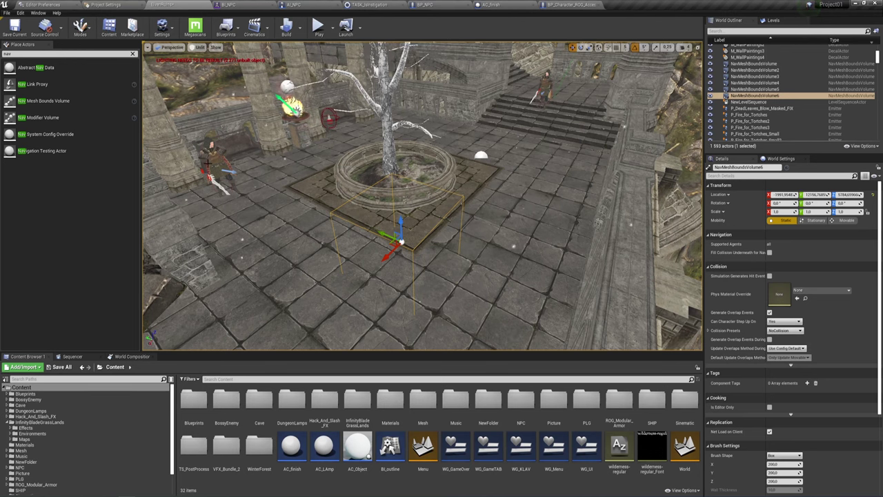
# - Scale the volume to roughly 7.5 × 6.7 × 1 and shift it along Y to span the courtyard
pyautogui.press('r')
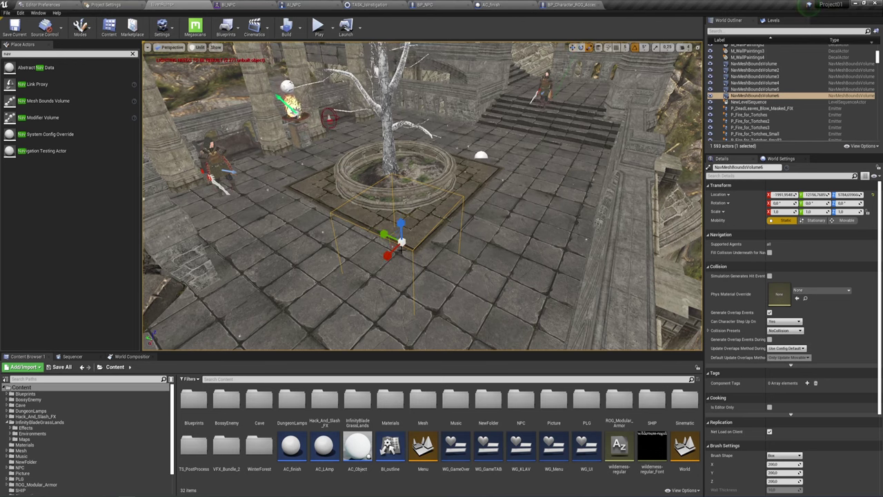
pyautogui.moveTo(386, 236); pyautogui.dragTo(414, 228)
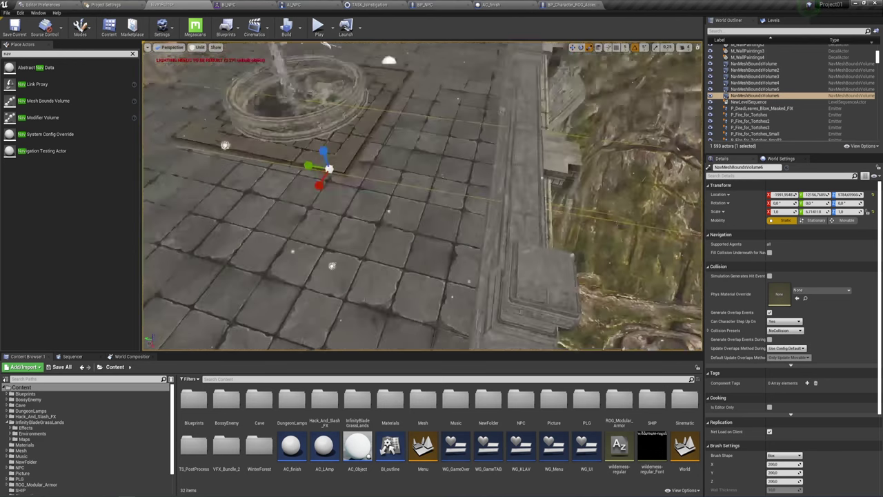
pyautogui.moveTo(414, 228)
pyautogui.mouseDown(button='right')
pyautogui.moveTo(425, 221)
pyautogui.moveTo(538, 270)
pyautogui.mouseUp(button='right')
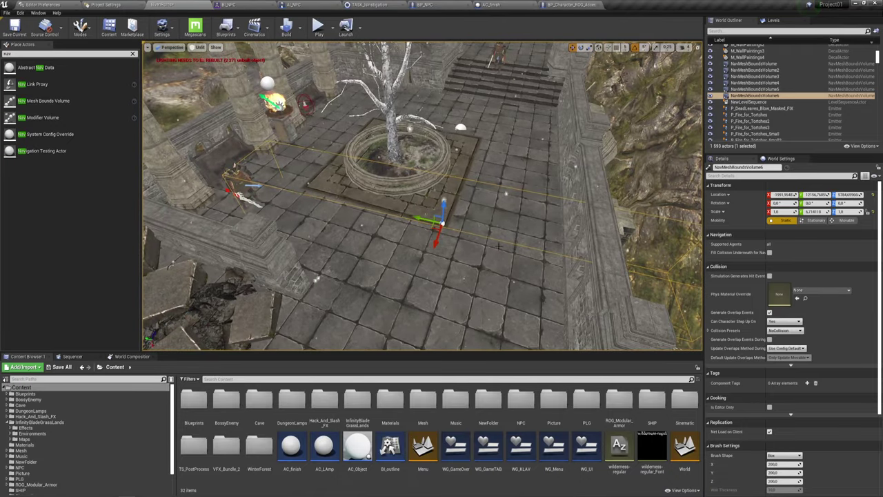
pyautogui.moveTo(417, 221); pyautogui.dragTo(339, 207)
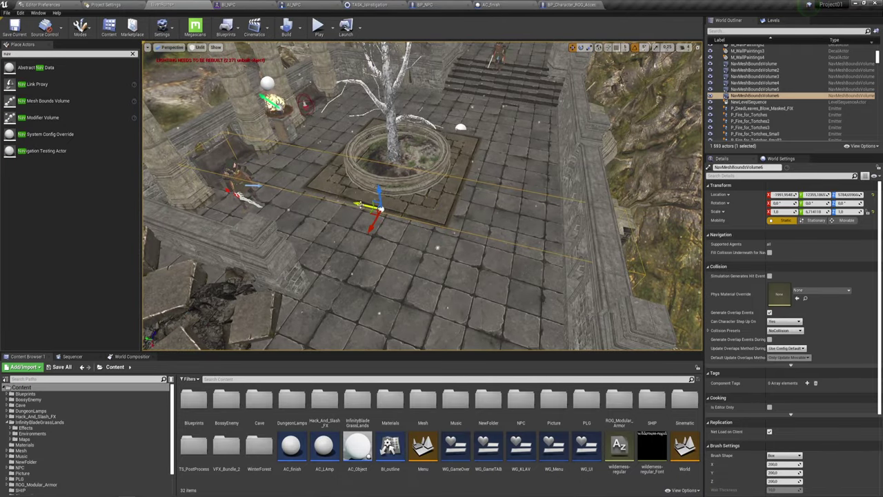
pyautogui.moveTo(339, 207)
pyautogui.mouseDown(button='right')
pyautogui.moveTo(441, 246)
pyautogui.moveTo(237, 319)
pyautogui.mouseUp(button='right')
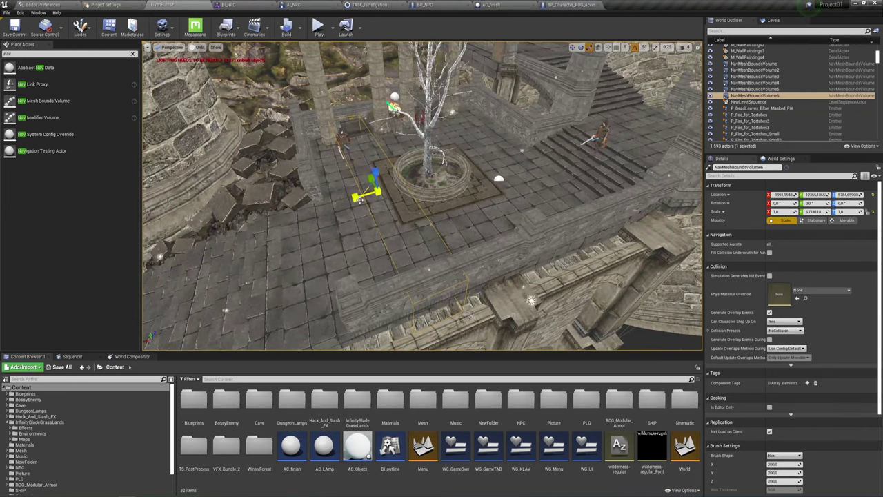
pyautogui.moveTo(357, 196); pyautogui.dragTo(533, 322)
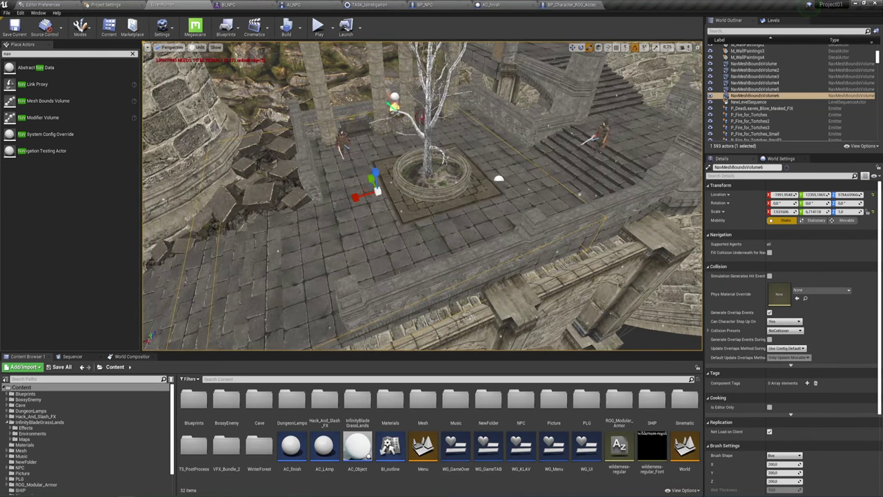
# - Lower the stretched volume toward the courtyard floor near the tree well
pyautogui.moveTo(532, 323); pyautogui.dragTo(453, 202, button='right')
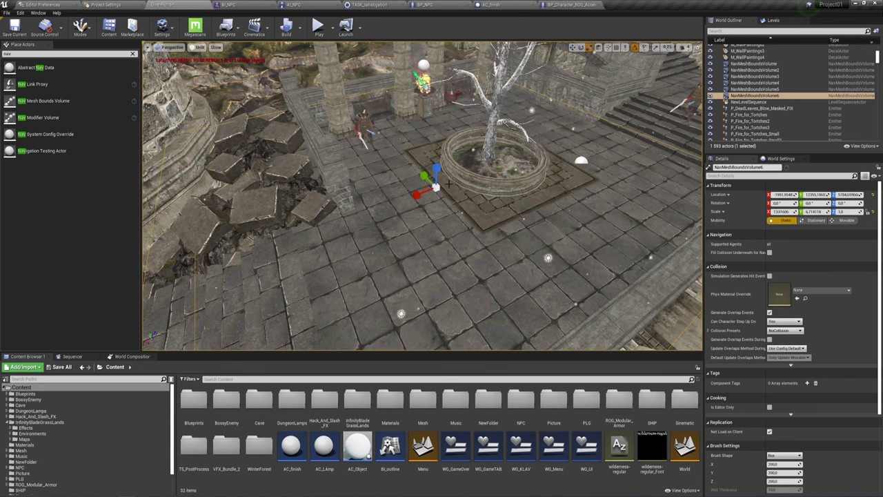
pyautogui.moveTo(436, 167); pyautogui.dragTo(436, 163)
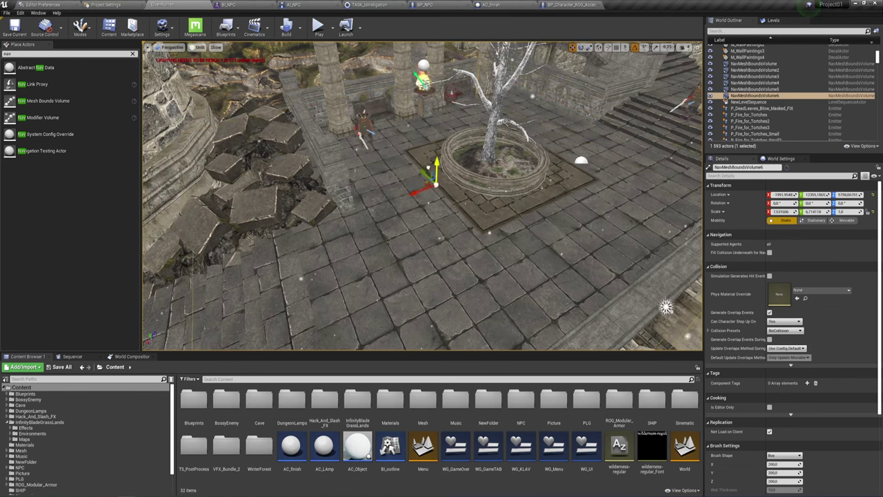
pyautogui.moveTo(435, 162)
pyautogui.mouseDown(button='right')
pyautogui.moveTo(483, 165)
pyautogui.moveTo(482, 205)
pyautogui.mouseUp(button='right')
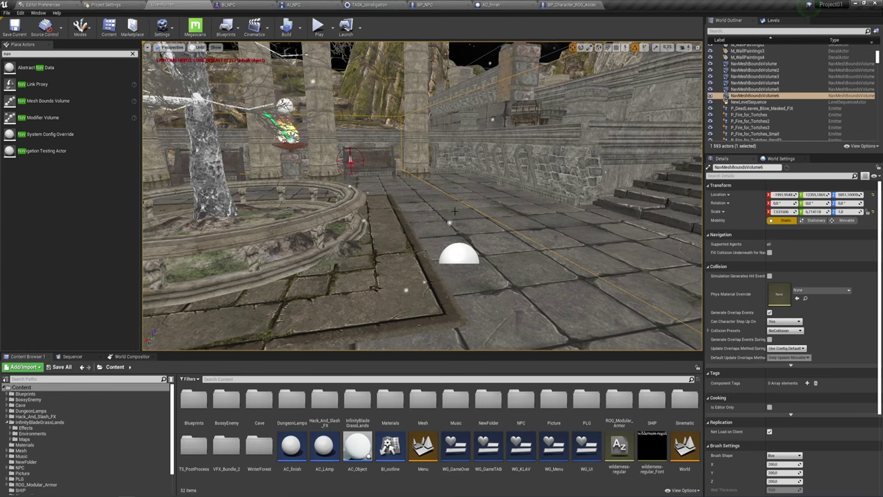
pyautogui.moveTo(435, 178); pyautogui.dragTo(368, 190, button='right')
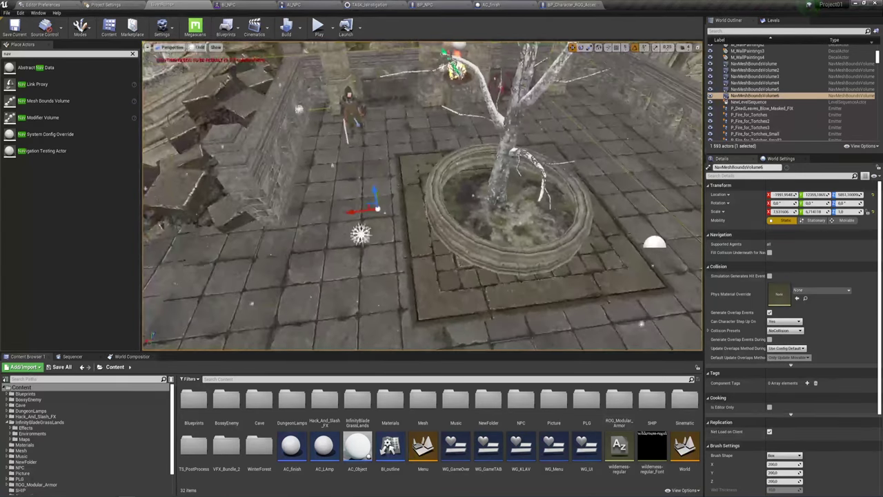
pyautogui.moveTo(375, 196); pyautogui.dragTo(378, 223)
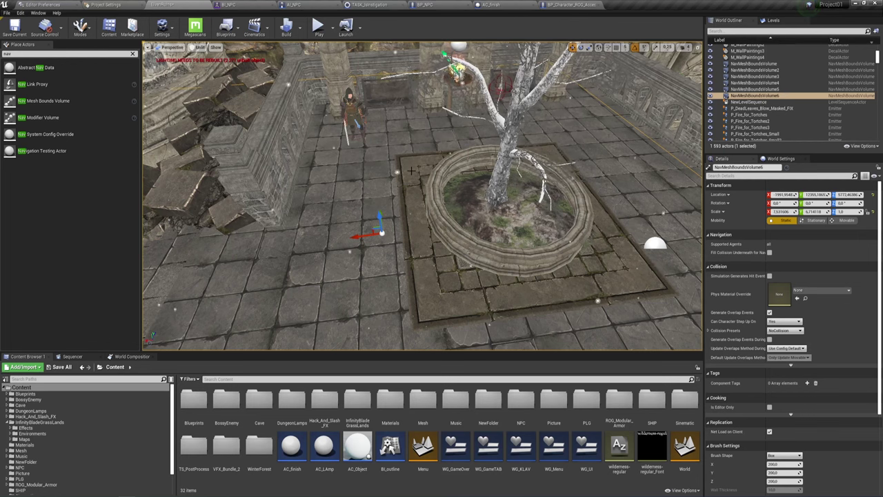
# - Delete the stretched Nav Mesh Bounds Volume from the courtyard
pyautogui.press('Delete')
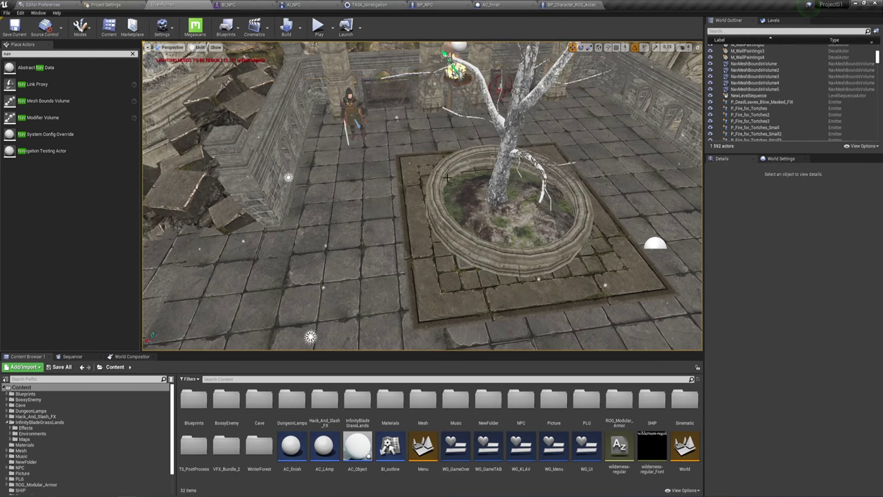
pyautogui.moveTo(401, 178)
pyautogui.mouseDown(button='right')
pyautogui.moveTo(386, 180)
pyautogui.moveTo(401, 180)
pyautogui.mouseUp(button='right')
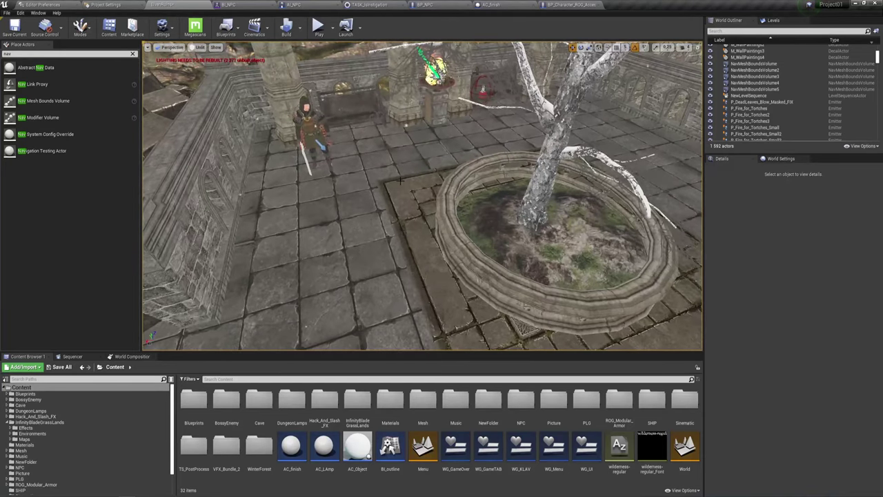
pyautogui.click(754, 64)
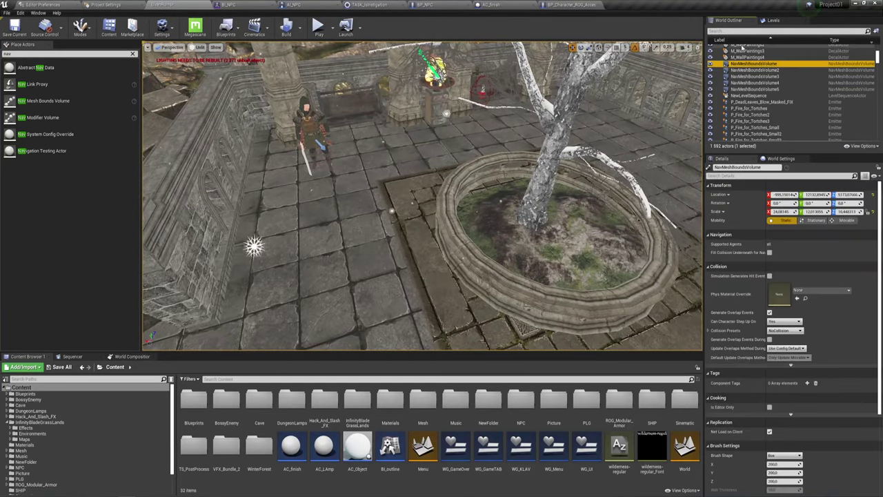
# - Filter the World Outliner by 'nav' and focus the viewport on NavMeshBoundsVolume3
pyautogui.click(729, 31)
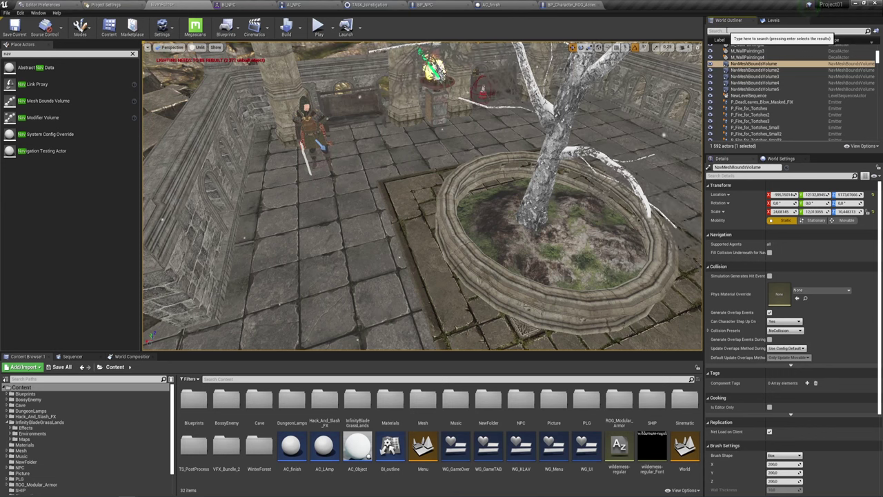
pyautogui.write('nave')
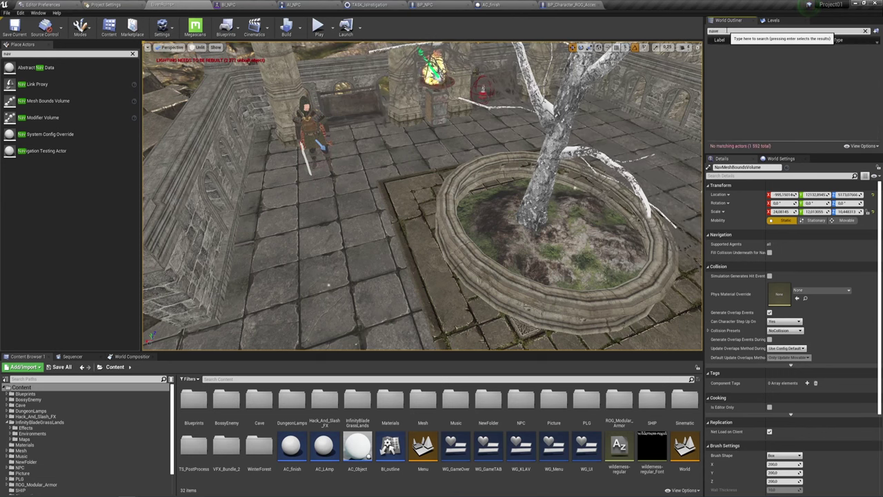
pyautogui.press('BackSpace')
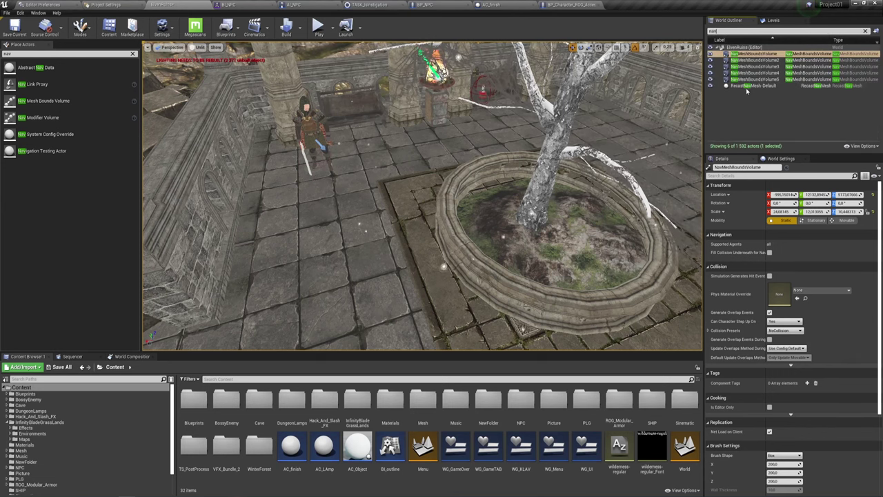
pyautogui.click(746, 61)
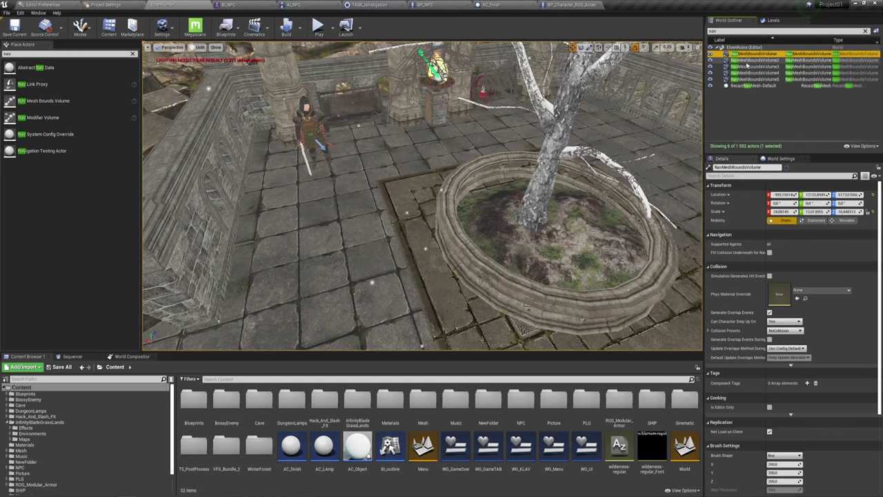
pyautogui.click(745, 66)
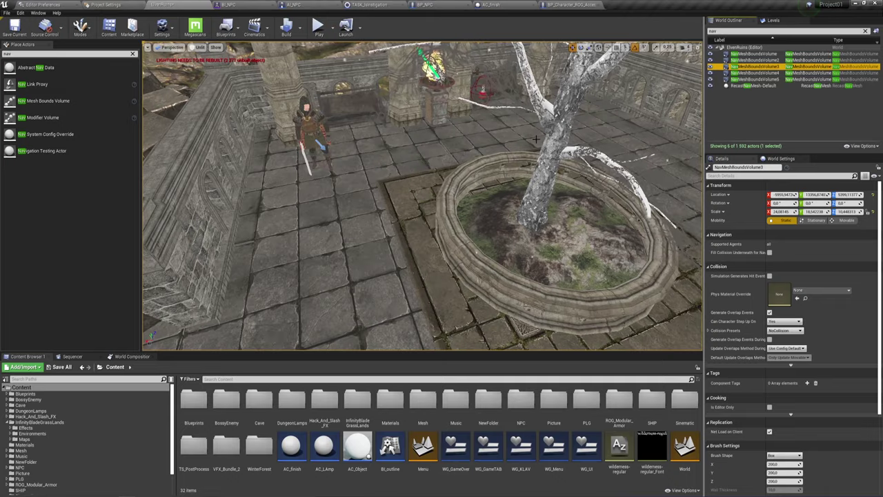
pyautogui.doubleClick(756, 67)
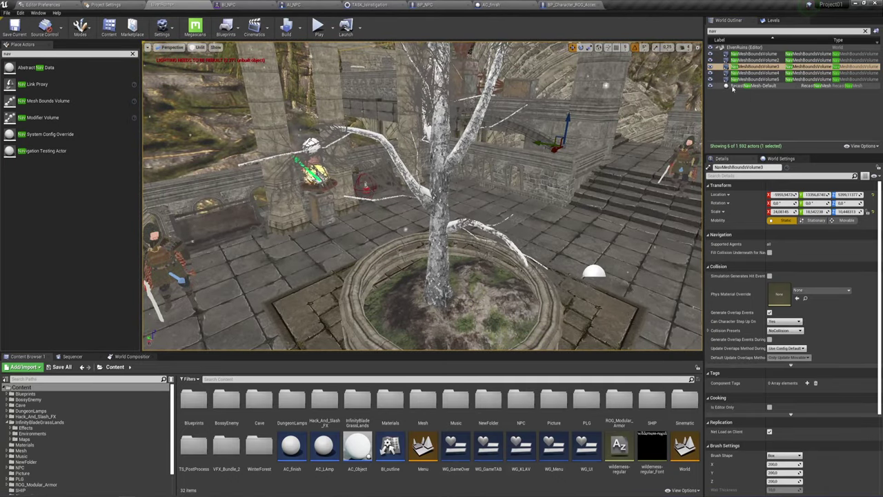
# - Select RecastNavMesh-Default and scroll to its Generation and Runtime settings, with Runtime Generation Dynamic
pyautogui.click(748, 86)
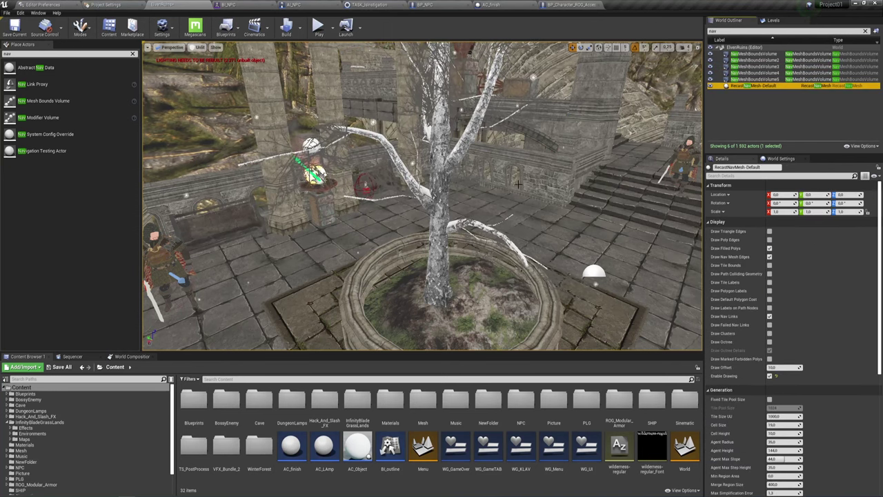
pyautogui.moveTo(518, 185)
pyautogui.mouseDown(button='right')
pyautogui.moveTo(613, 119)
pyautogui.moveTo(491, 176)
pyautogui.mouseUp(button='right')
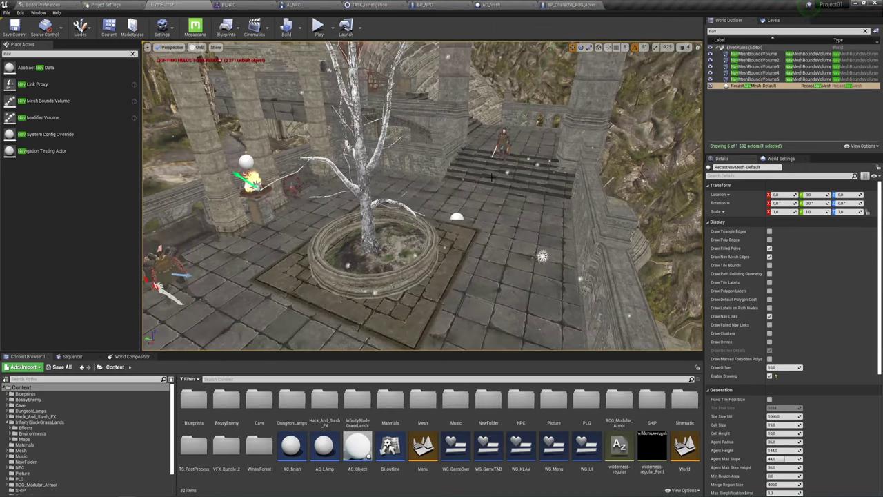
pyautogui.moveTo(524, 168)
pyautogui.mouseDown(button='right')
pyautogui.moveTo(523, 204)
pyautogui.moveTo(519, 174)
pyautogui.moveTo(344, 118)
pyautogui.mouseUp(button='right')
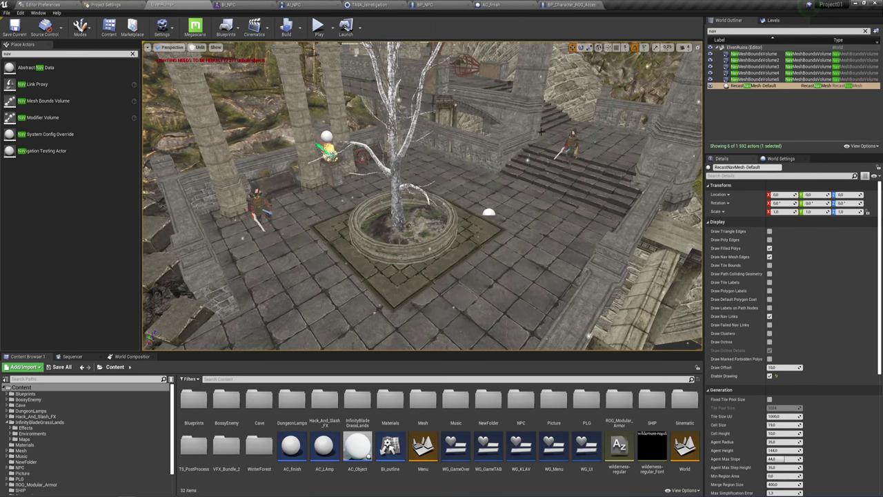
pyautogui.moveTo(540, 131); pyautogui.dragTo(406, 141, button='right')
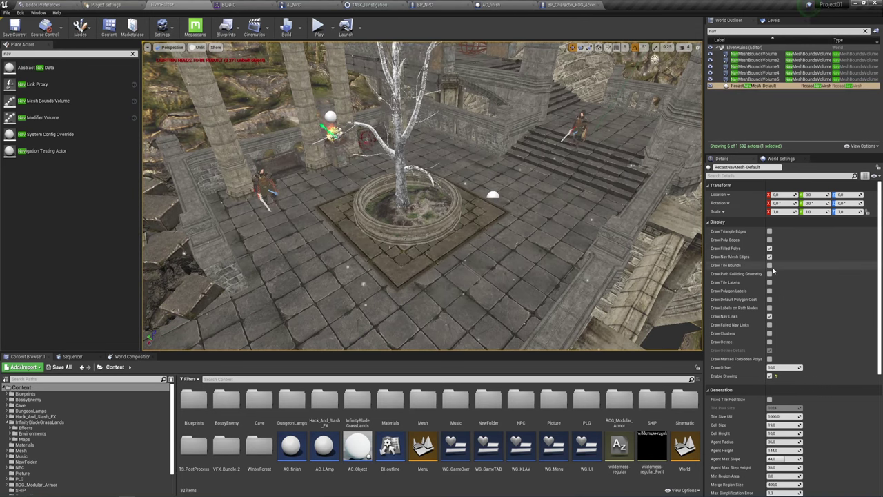
pyautogui.scroll(-2, 773, 271)
pyautogui.scroll(-2, 776, 232)
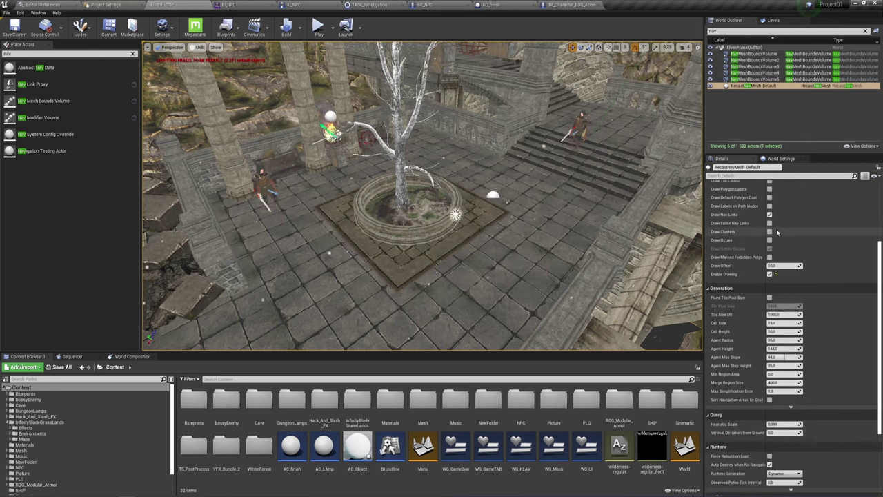
pyautogui.scroll(-2, 776, 231)
pyautogui.scroll(-2, 769, 262)
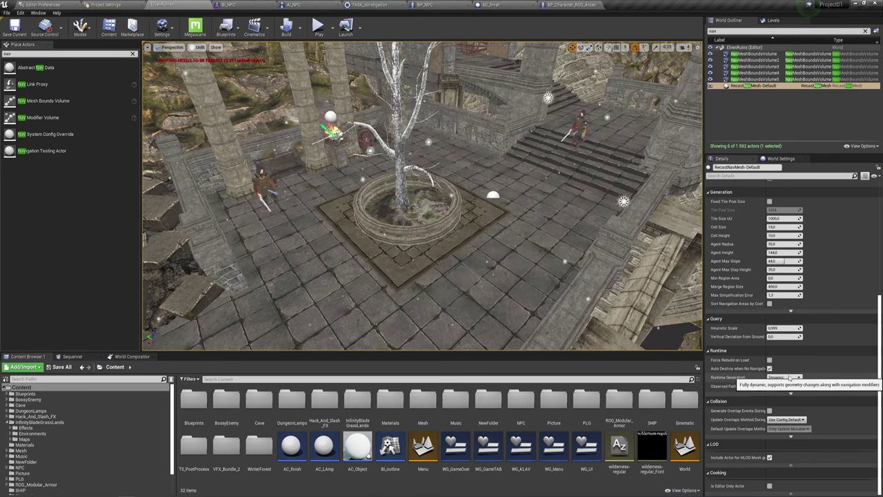
pyautogui.moveTo(402, 203); pyautogui.dragTo(401, 202, button='right')
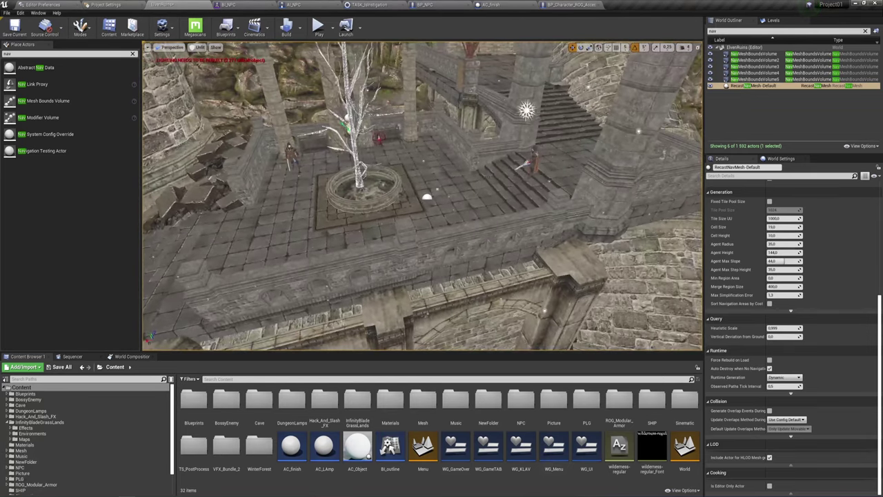
# - Select the first NavMeshBoundsVolume (200 × 200 × 200 box) and fly over the walls to the tree courtyard
pyautogui.click(753, 54)
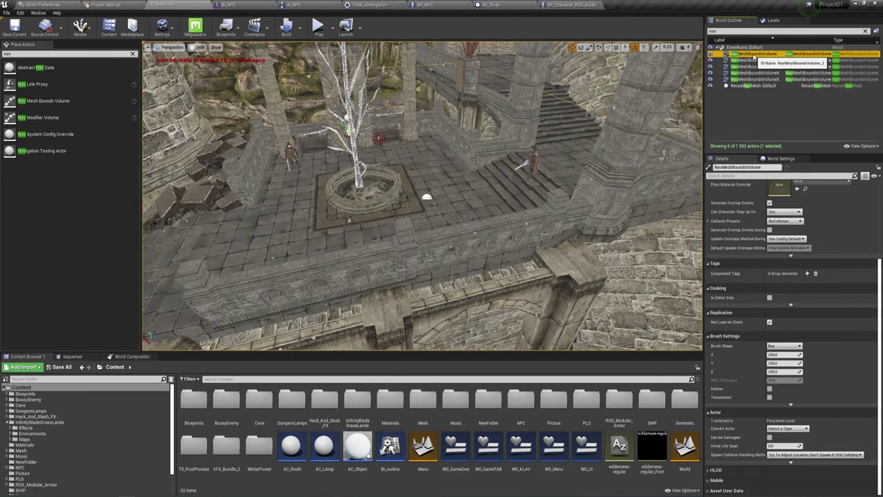
pyautogui.moveTo(401, 203); pyautogui.dragTo(515, 247, button='right')
pyautogui.moveTo(514, 167)
pyautogui.mouseDown(button='right')
pyautogui.moveTo(460, 224)
pyautogui.moveTo(360, 214)
pyautogui.mouseUp(button='right')
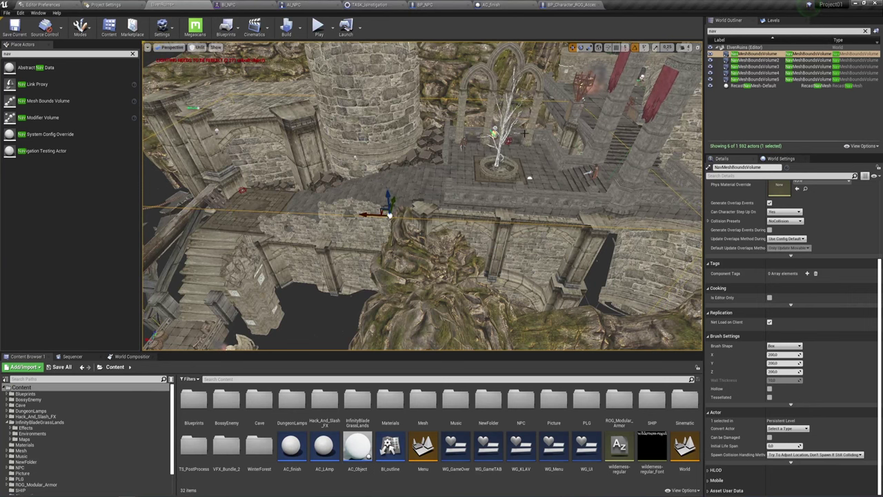
pyautogui.moveTo(525, 133); pyautogui.dragTo(363, 242, button='right')
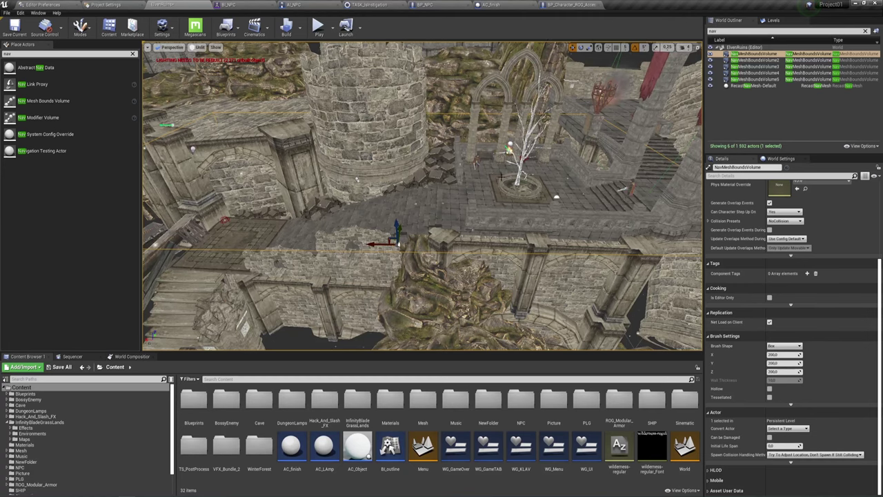
pyautogui.moveTo(502, 177)
pyautogui.mouseDown(button='right')
pyautogui.moveTo(410, 315)
pyautogui.moveTo(400, 296)
pyautogui.mouseUp(button='right')
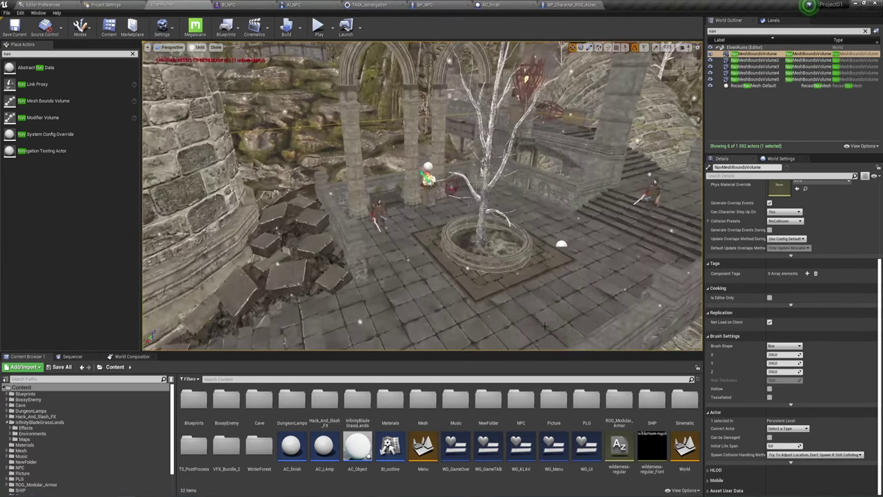
# - Reselect RecastNavMesh-Default, widen the side panels slightly, and review its display settings
pyautogui.click(759, 87)
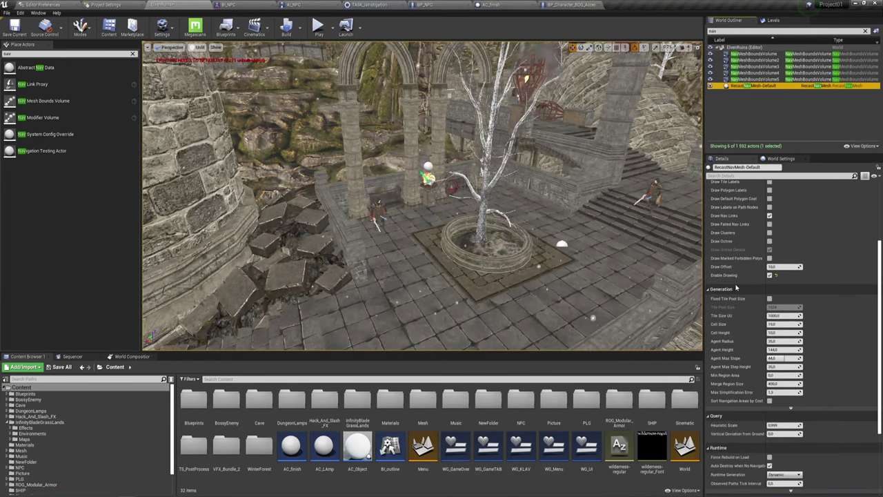
pyautogui.scroll(-3, 784, 384)
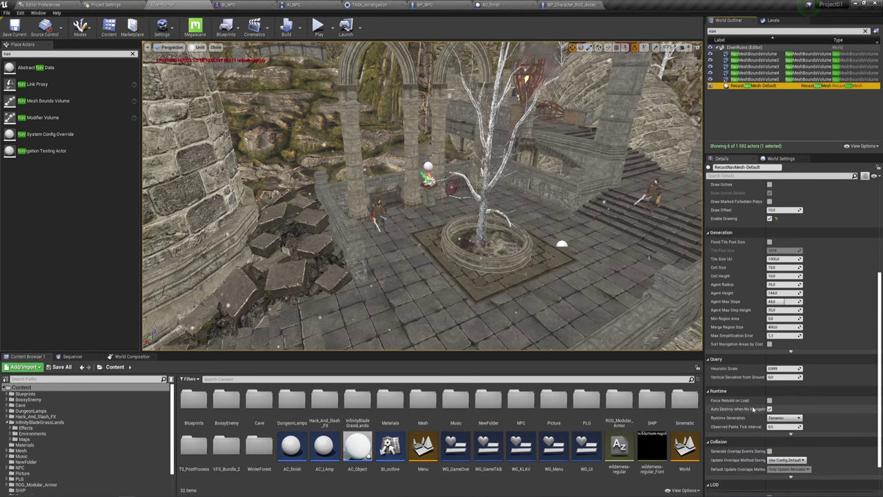
pyautogui.moveTo(703, 399); pyautogui.dragTo(663, 404)
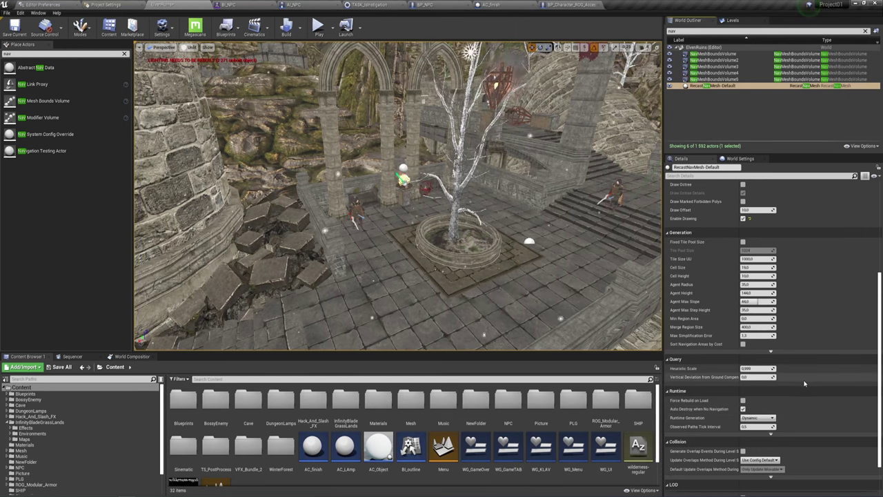
pyautogui.scroll(2, 725, 246)
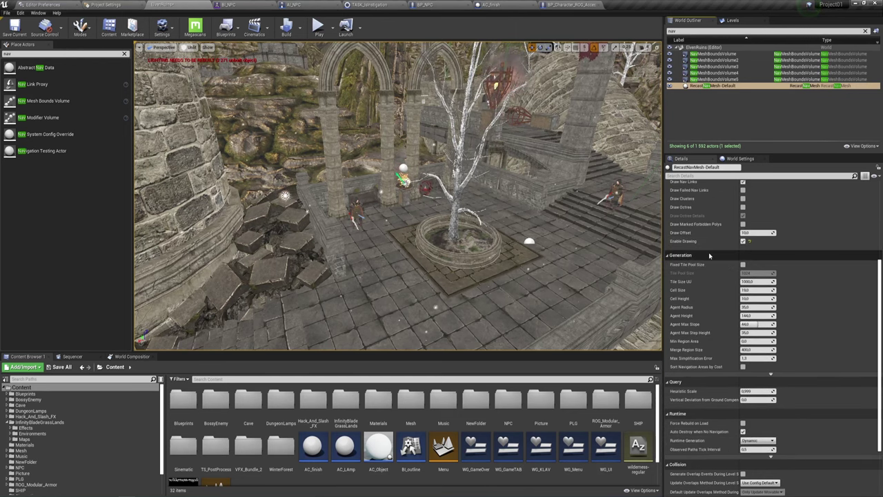
pyautogui.scroll(1, 710, 250)
pyautogui.scroll(2, 709, 251)
pyautogui.scroll(2, 709, 252)
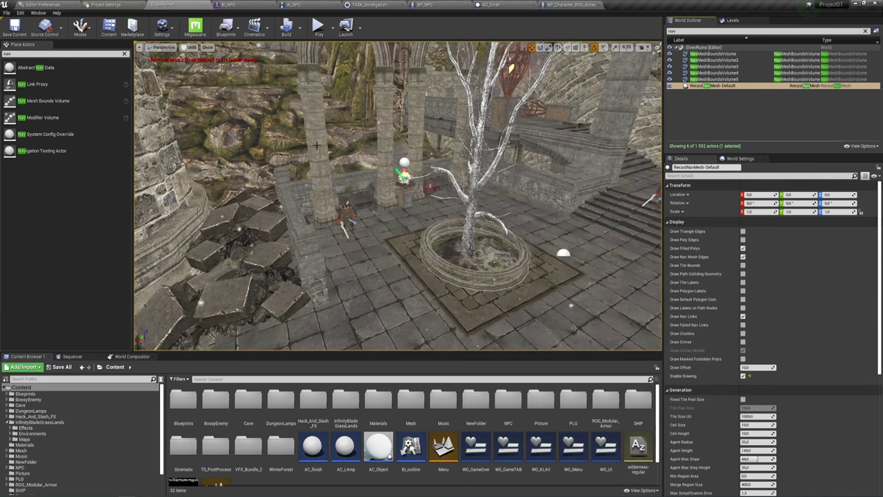
# - Filter Editor Preferences by 'nav' to list navigation key bindings and Update Navigation Automatically
pyautogui.click(110, 5)
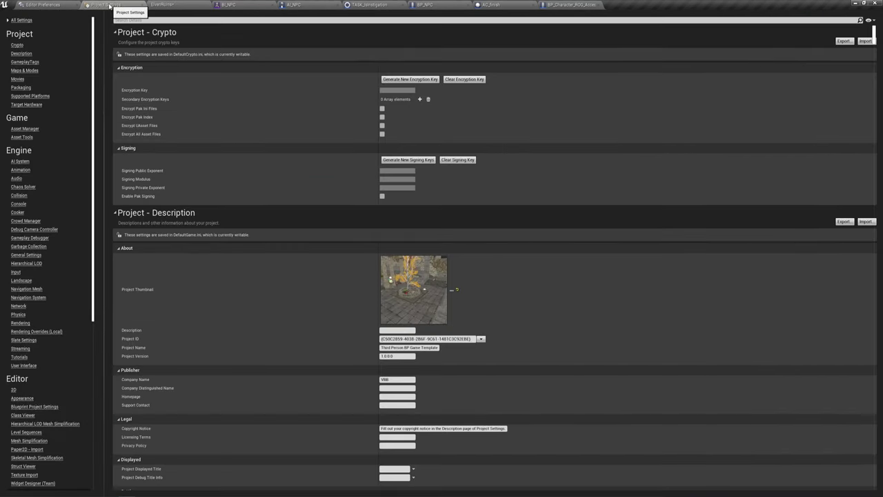
pyautogui.click(43, 5)
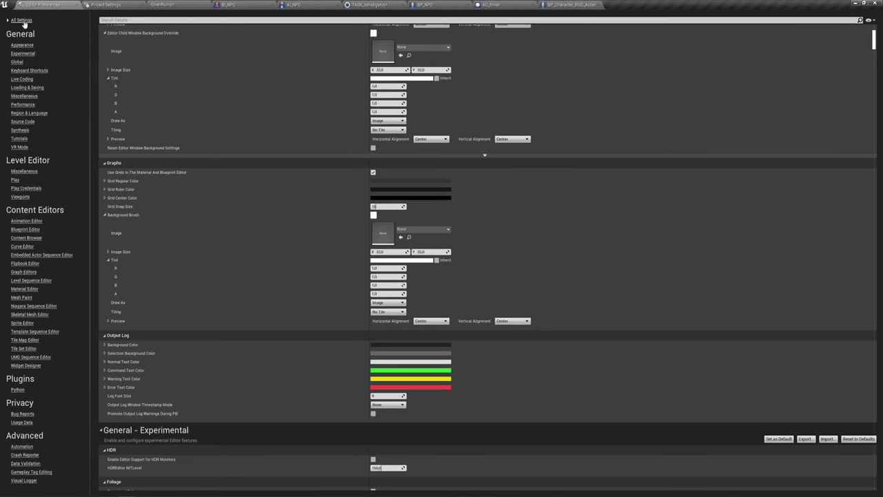
pyautogui.click(156, 21)
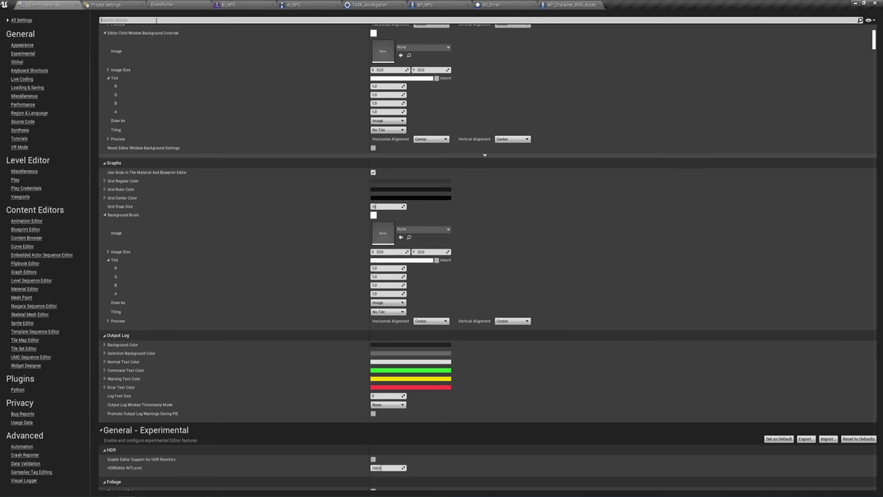
pyautogui.write('nav')
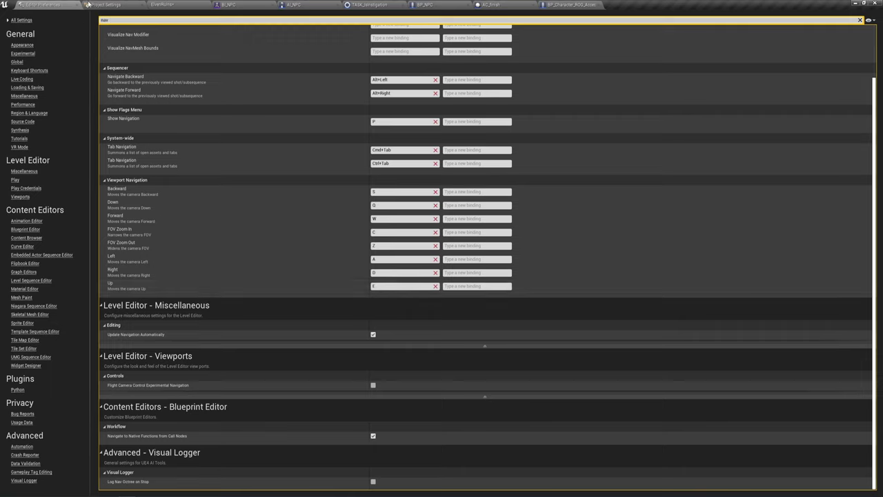
pyautogui.click(131, 20)
# - Search the Project Settings for 'nav' and open the Navigation Mesh settings page
pyautogui.click(107, 4)
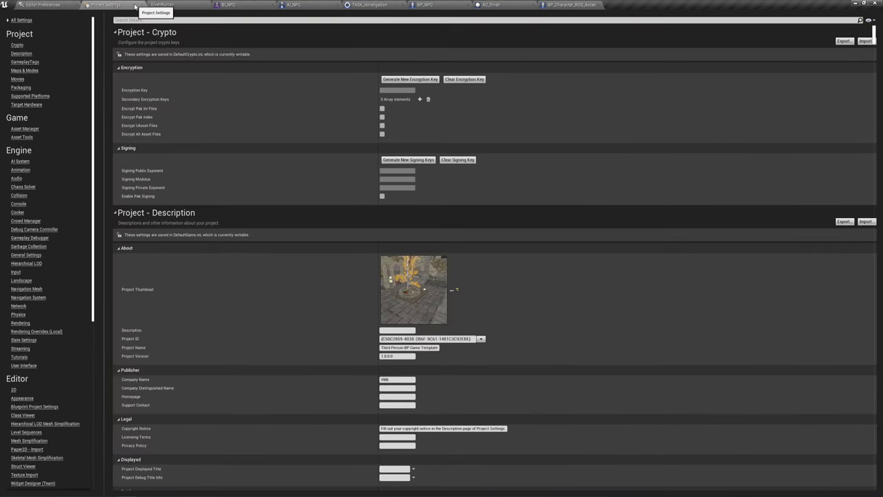
pyautogui.click(130, 20)
pyautogui.write('nav')
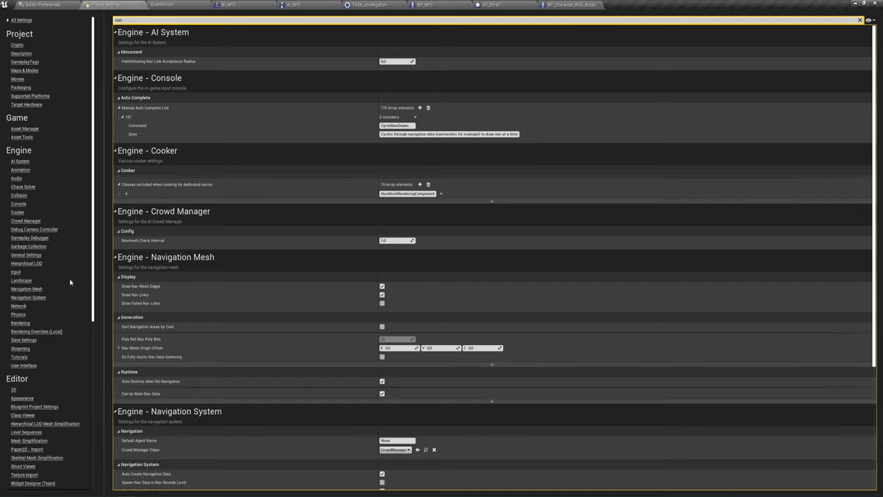
pyautogui.click(28, 290)
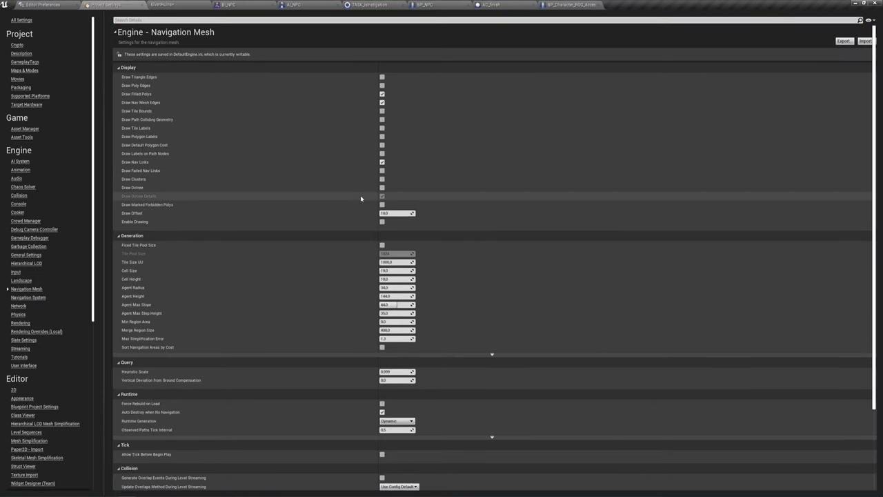
# - Review the Navigation Mesh settings, then switch to the All Settings view
pyautogui.scroll(-3, 608, 204)
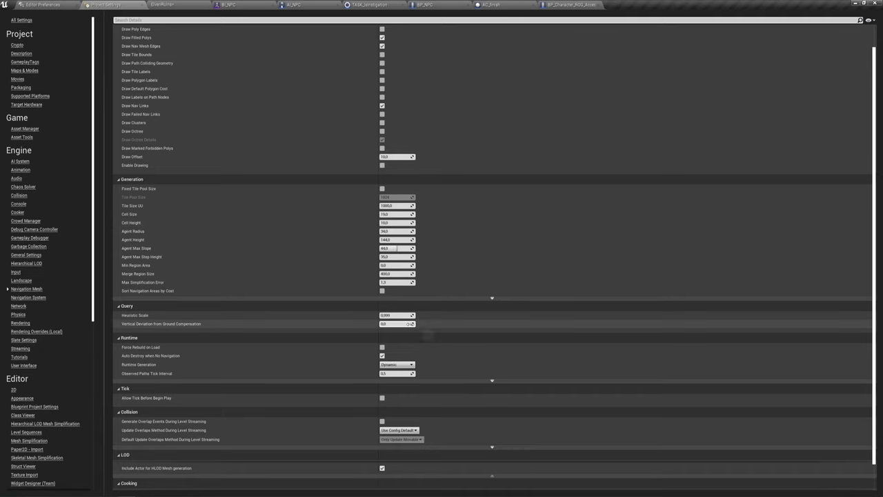
pyautogui.scroll(-1, 262, 276)
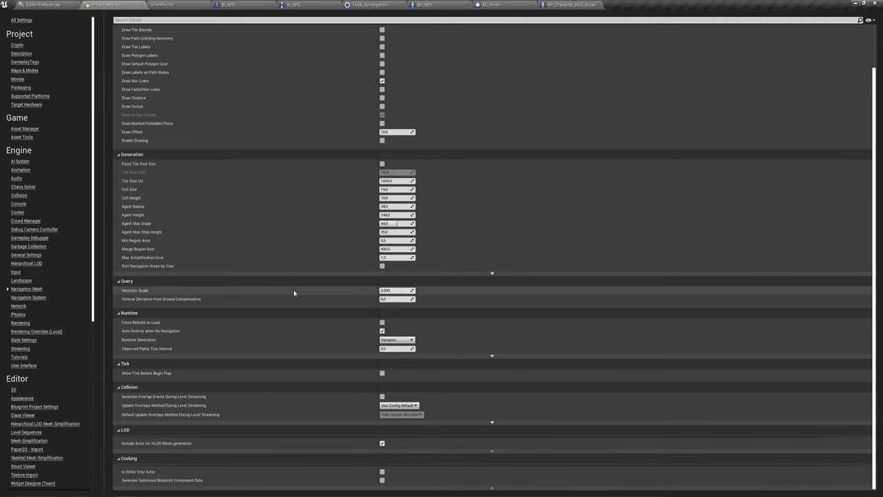
pyautogui.scroll(3, 294, 292)
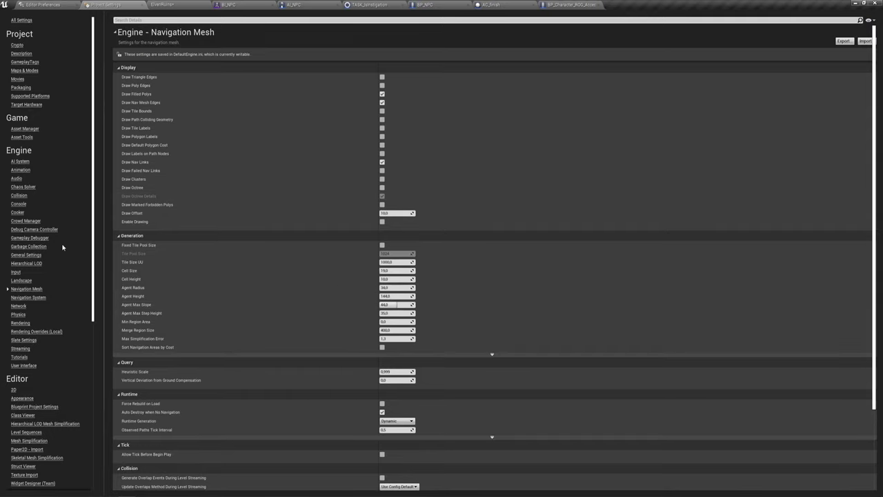
pyautogui.scroll(-5, 24, 186)
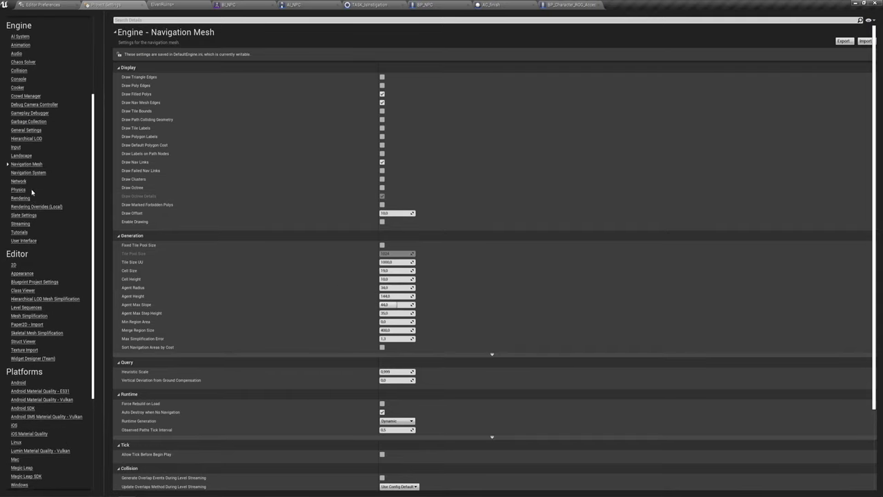
pyautogui.scroll(4, 31, 185)
pyautogui.scroll(2, 32, 184)
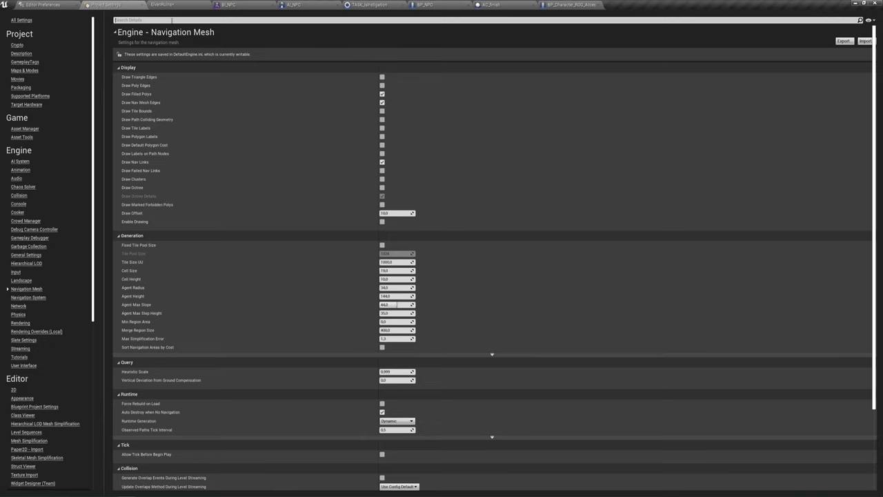
pyautogui.click(16, 20)
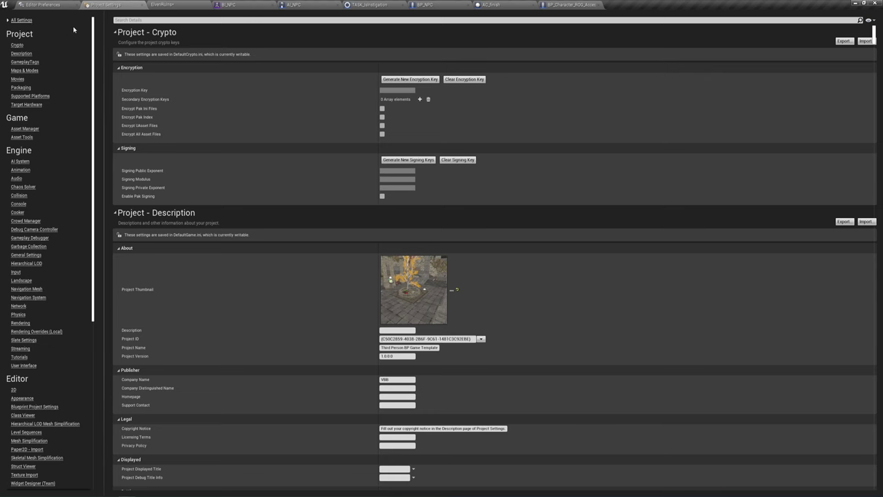
# - Filter settings by 'nav', open Navigation System, and keep Data Gathering Mode at Instant
pyautogui.click(169, 20)
pyautogui.write('nav')
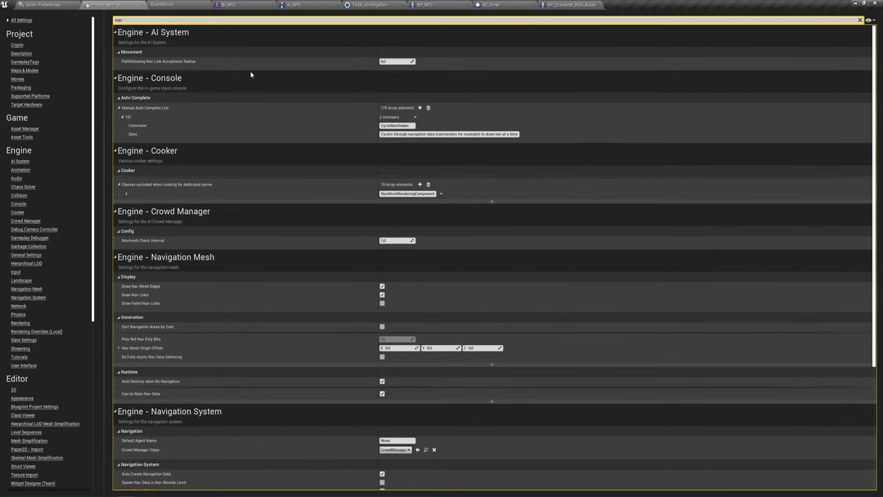
pyautogui.scroll(-3, 228, 200)
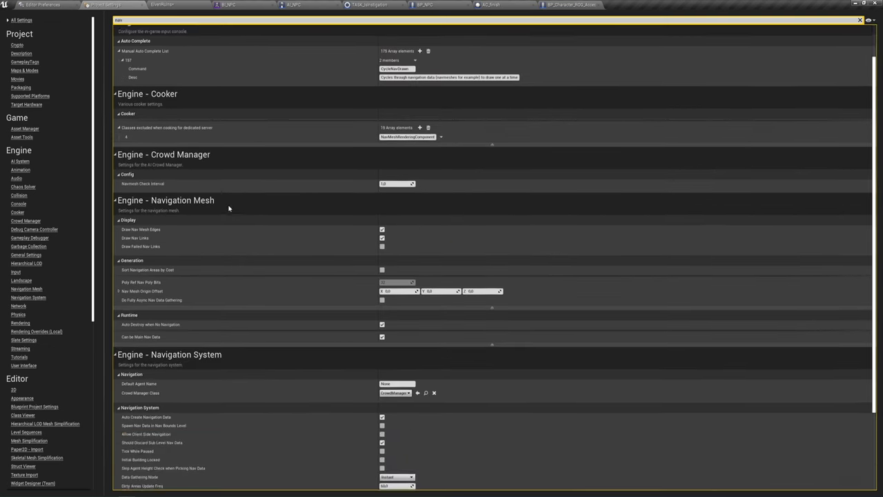
pyautogui.scroll(-3, 229, 208)
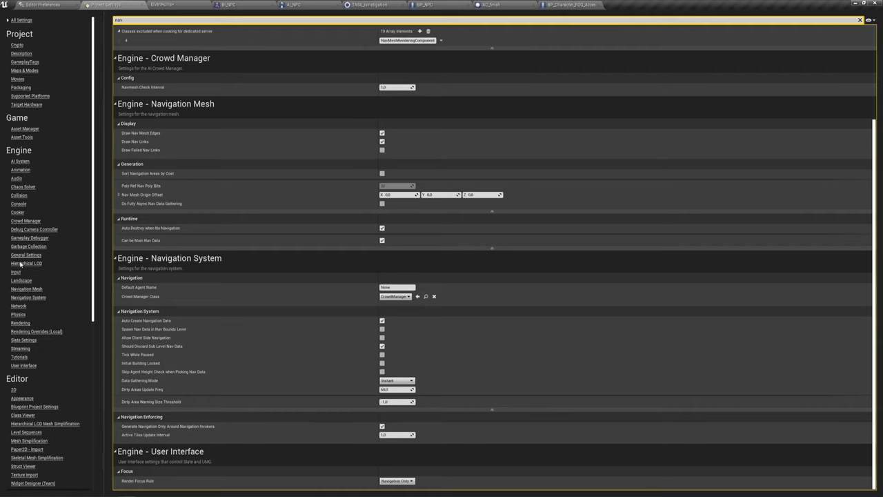
pyautogui.click(26, 301)
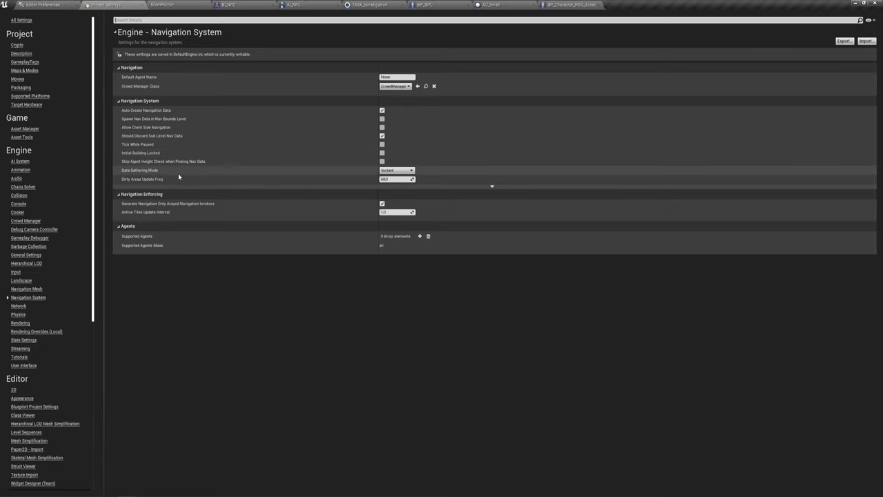
pyautogui.click(404, 171)
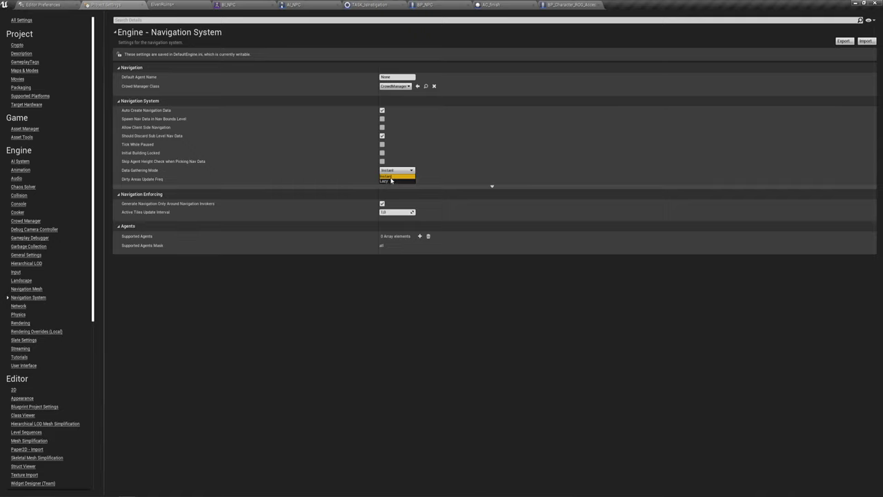
pyautogui.click(395, 177)
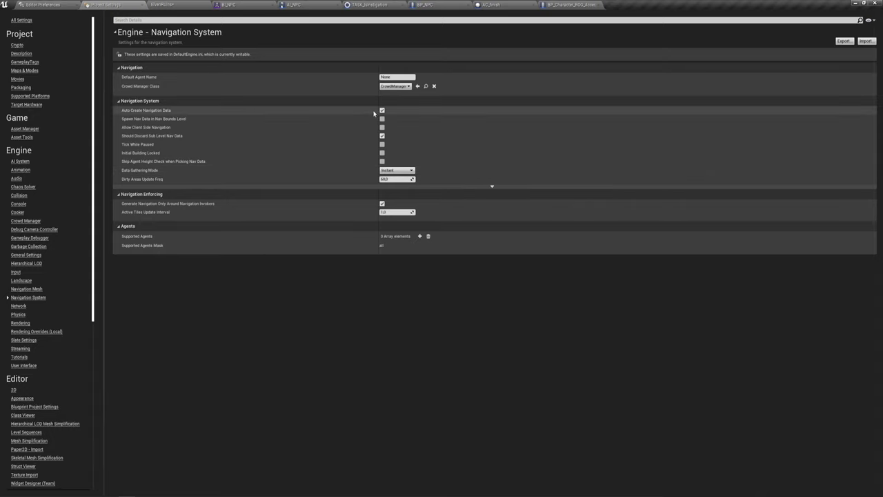
# - Select the first NavMeshBoundsVolume in ElvenRuins, then close the editor and answer the save prompt
pyautogui.click(171, 5)
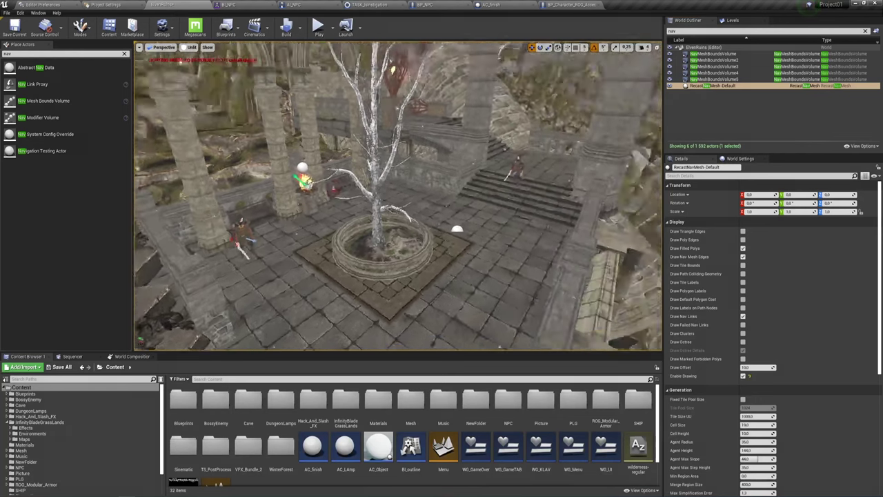
pyautogui.moveTo(238, 177); pyautogui.dragTo(238, 178, button='right')
pyautogui.click(207, 134)
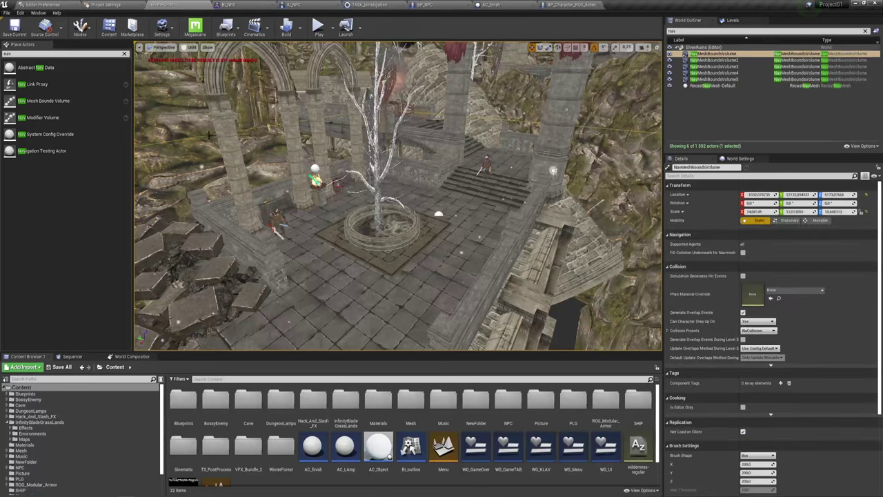
pyautogui.moveTo(207, 135); pyautogui.dragTo(476, 181, button='right')
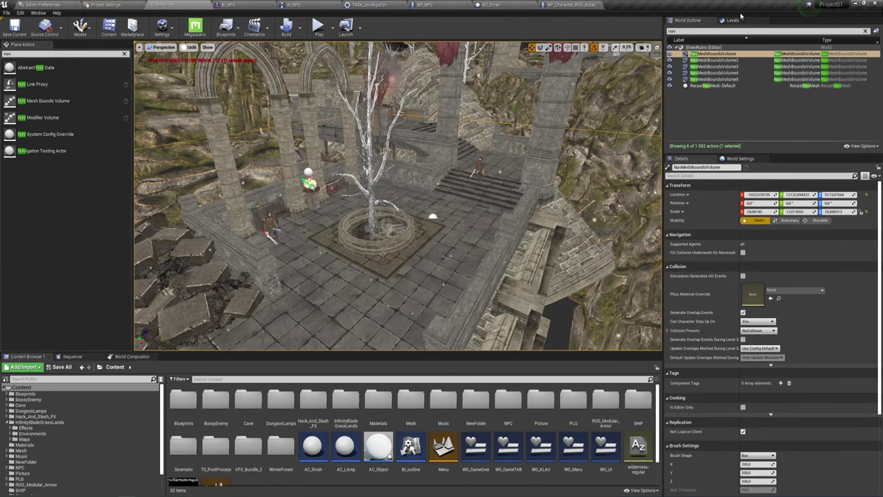
pyautogui.click(877, 4)
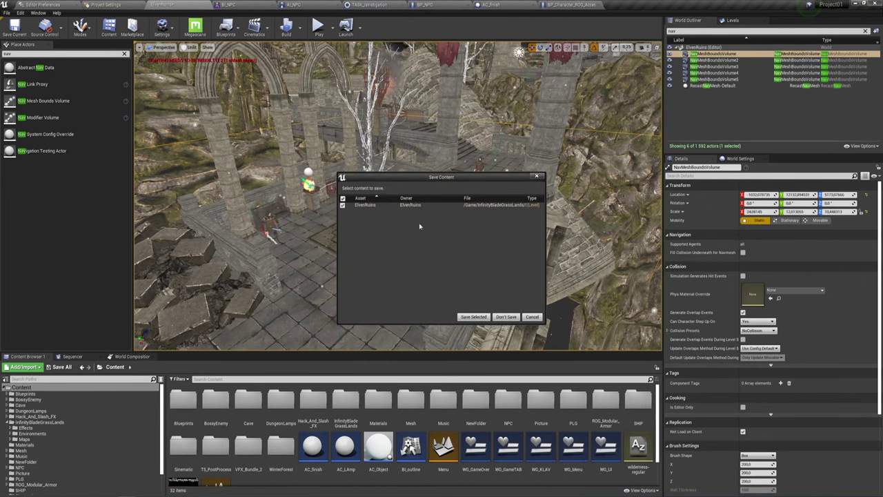
pyautogui.click(473, 317)
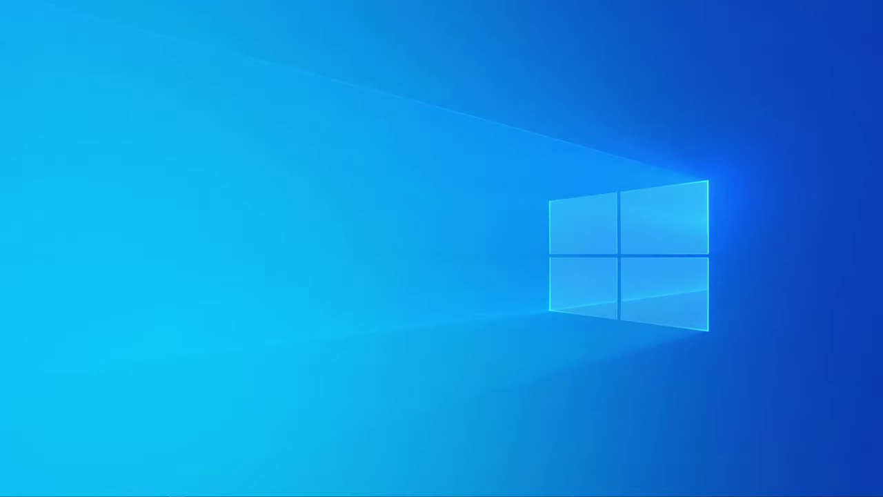
# - Open Project01's Config folder to see Layouts and the Default .ini files
pyautogui.moveTo(414, 94); pyautogui.dragTo(457, 68)
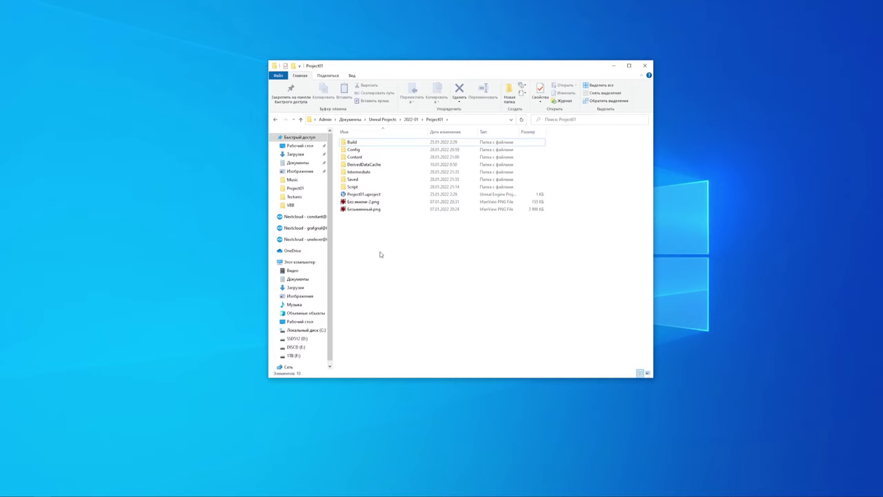
pyautogui.doubleClick(357, 152)
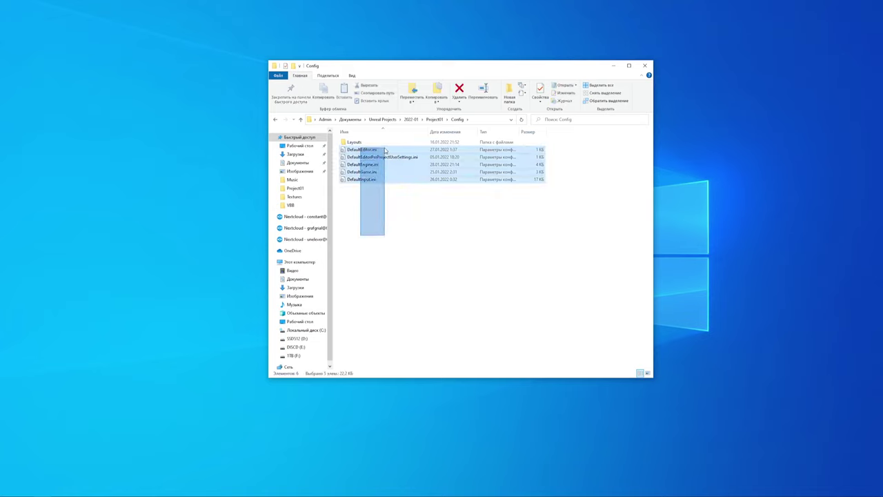
pyautogui.moveTo(360, 238); pyautogui.dragTo(385, 146)
pyautogui.click(375, 227)
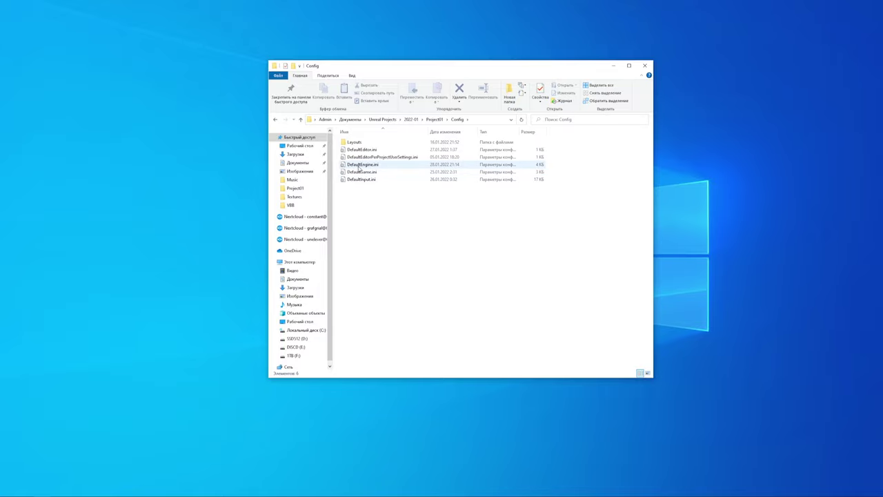
# - Open DefaultEngine.ini in Notepad, enlarge the window and scroll to the navigation settings
pyautogui.doubleClick(359, 165)
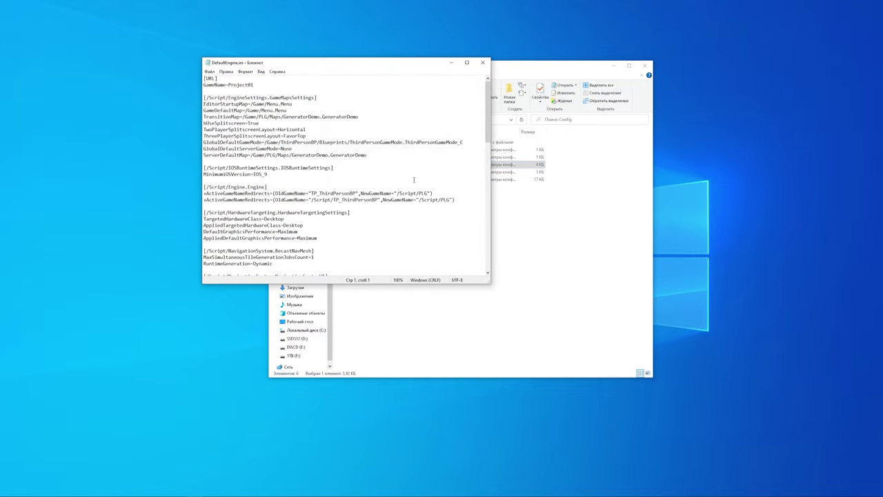
pyautogui.moveTo(349, 67); pyautogui.dragTo(449, 50)
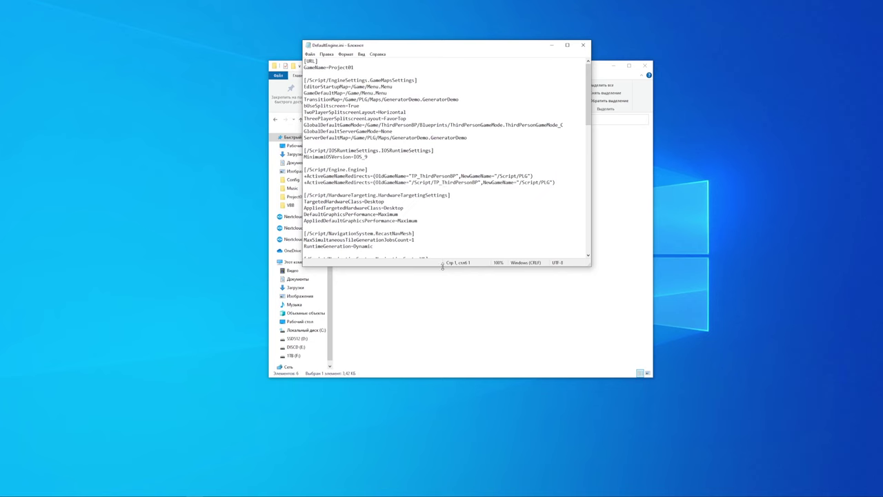
pyautogui.moveTo(440, 269); pyautogui.dragTo(440, 356)
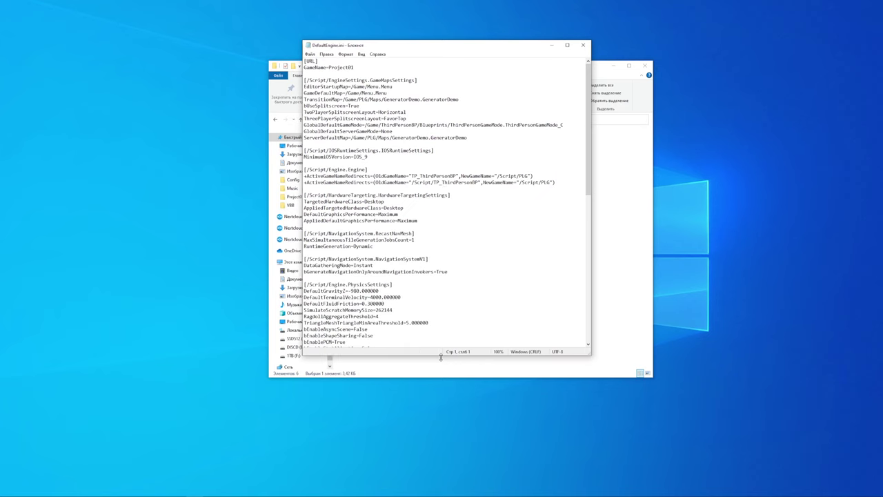
pyautogui.scroll(-1, 439, 261)
pyautogui.scroll(-1, 440, 262)
pyautogui.scroll(-1, 440, 261)
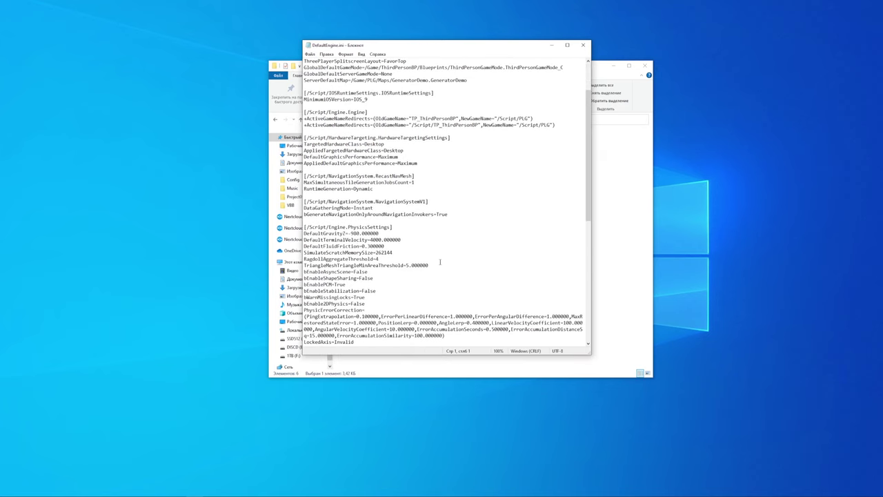
pyautogui.scroll(1, 358, 247)
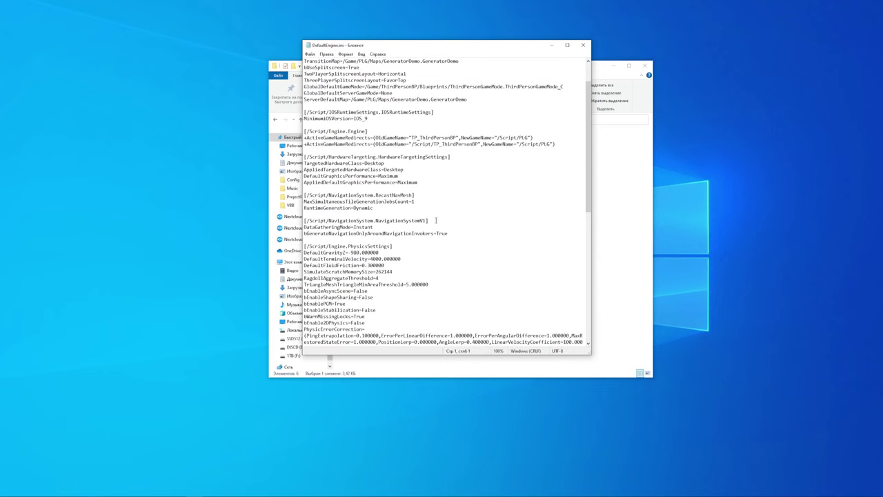
# - Delete the NavigationSystemV1 section as a trial without saving, then restore it with Ctrl+Z
pyautogui.moveTo(436, 220); pyautogui.dragTo(376, 220)
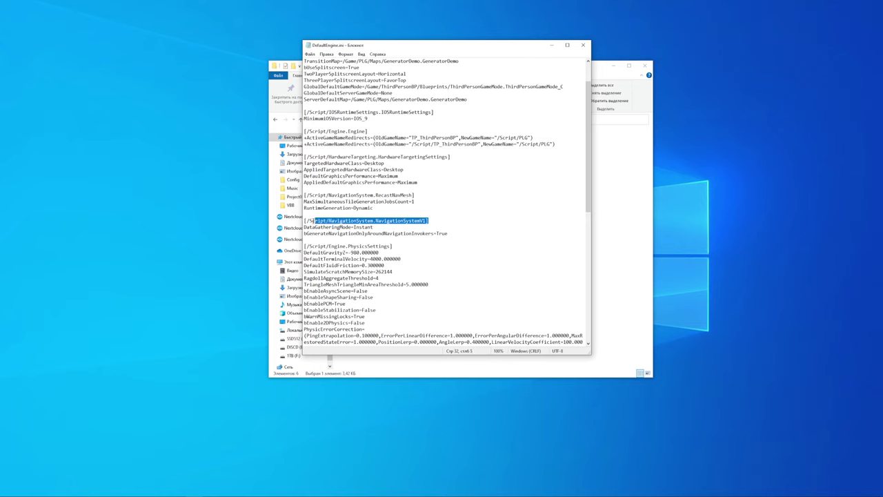
pyautogui.click(446, 233)
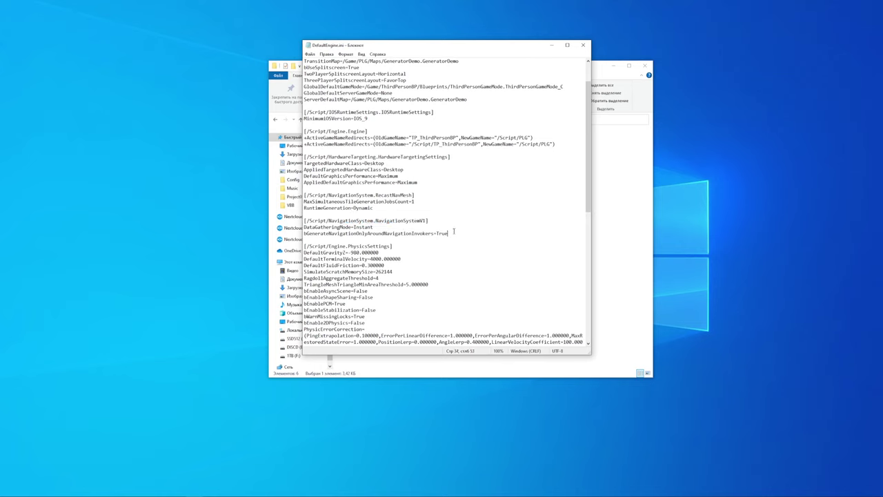
pyautogui.moveTo(453, 231); pyautogui.dragTo(304, 220)
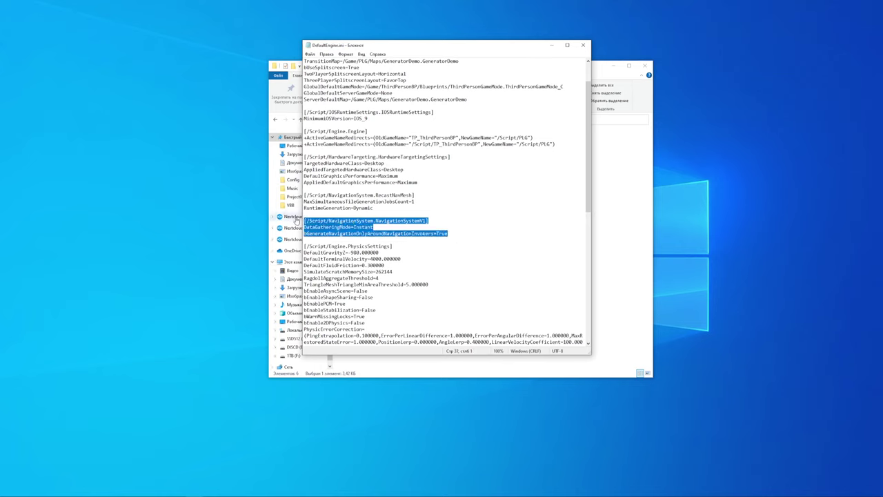
pyautogui.press('Delete')
pyautogui.press('BackSpace')
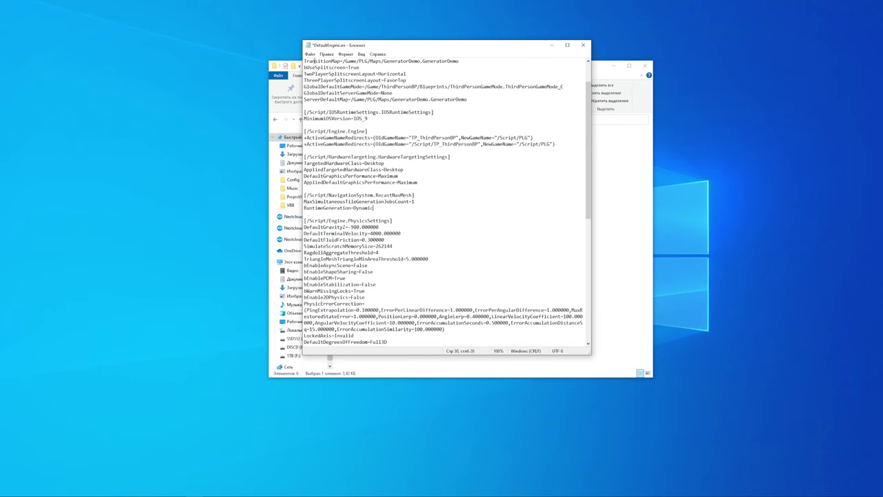
pyautogui.click(310, 54)
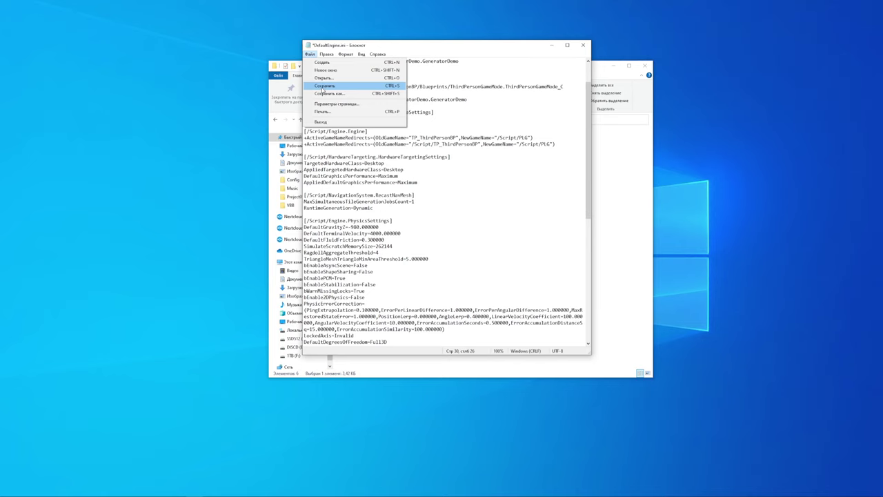
pyautogui.click(513, 257)
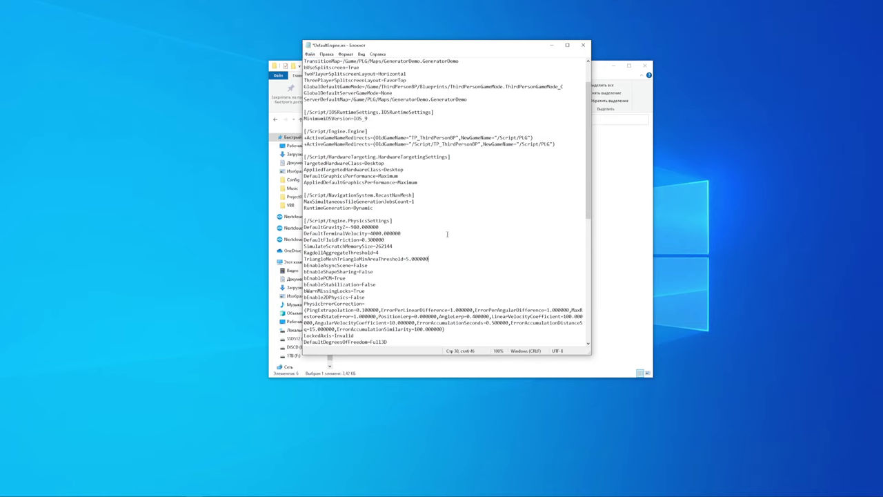
pyautogui.hotkey('ctrl', 'z')
pyautogui.press('Right')
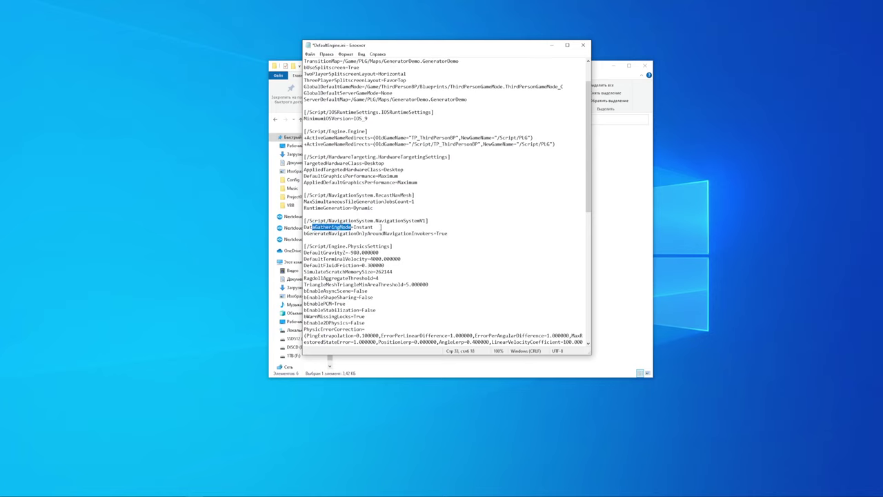
# - Review the DataGatheringMode=Instant and bGenerateNavigationOnlyAroundNavigationInvokers lines in that section
pyautogui.moveTo(381, 226); pyautogui.dragTo(304, 228)
pyautogui.moveTo(466, 235); pyautogui.dragTo(358, 234)
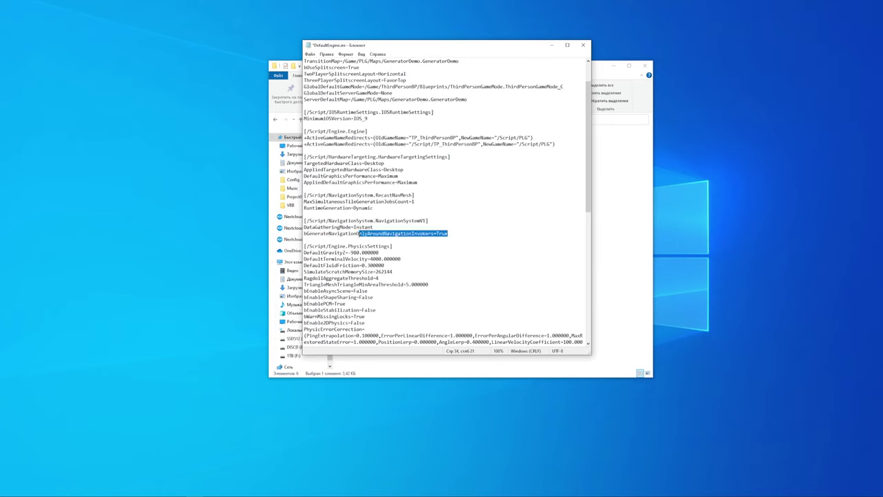
pyautogui.click(431, 234)
pyautogui.moveTo(332, 242)
pyautogui.mouseDown()
pyautogui.moveTo(330, 234)
pyautogui.moveTo(423, 234)
pyautogui.mouseUp()
pyautogui.click(329, 233)
# - Save DefaultEngine.ini and re-examine the bGenerateNavigationOnlyAroundNavigationInvokers line
pyautogui.click(320, 237)
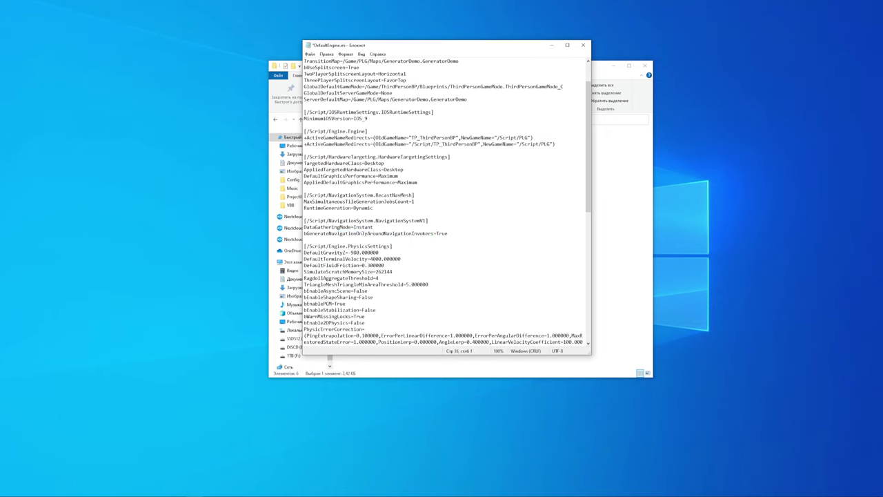
pyautogui.hotkey('ctrl', 's')
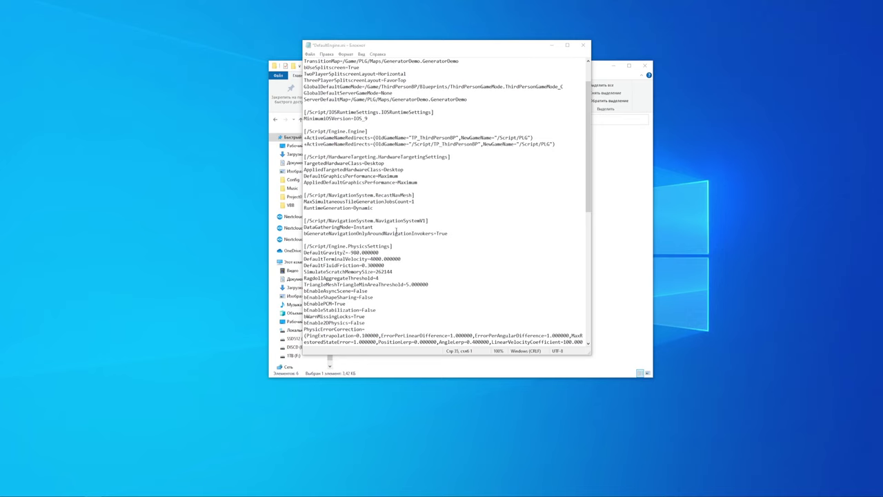
pyautogui.moveTo(463, 232)
pyautogui.mouseDown()
pyautogui.moveTo(291, 233)
pyautogui.moveTo(289, 222)
pyautogui.mouseUp()
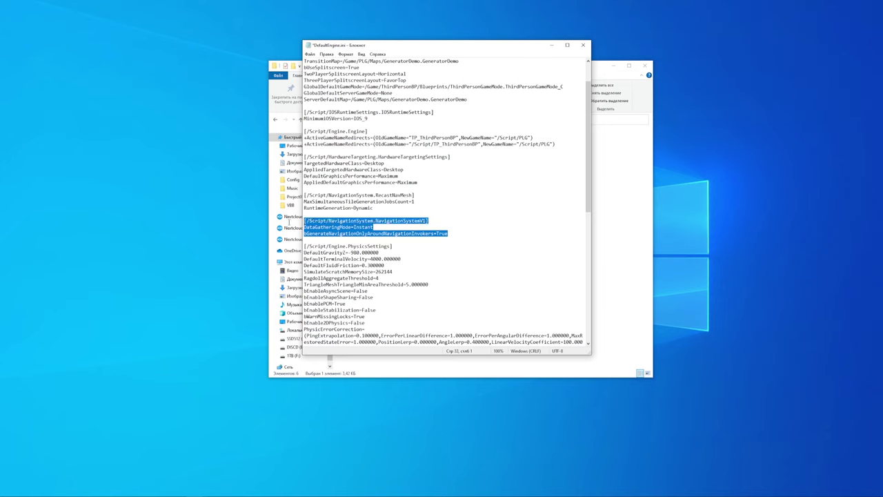
pyautogui.click(381, 233)
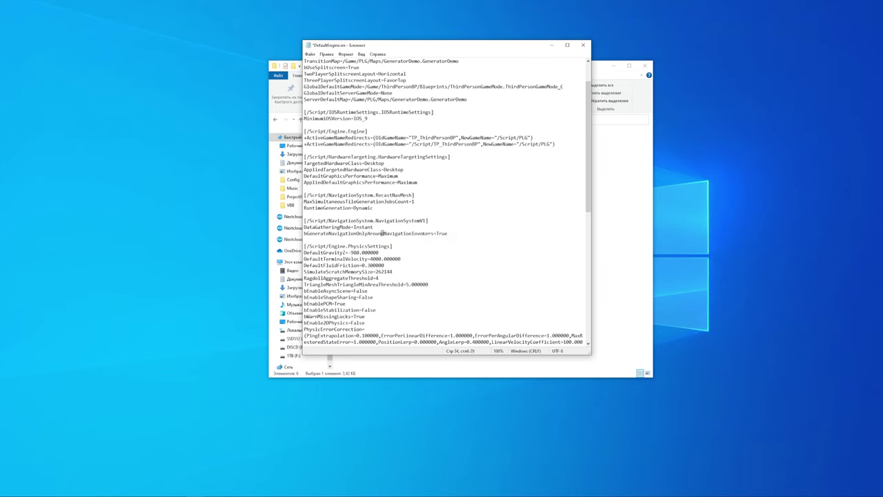
pyautogui.tripleClick(471, 233)
pyautogui.click(463, 230)
# - Delete the NavigationSystemV1 section, save DefaultEngine.ini and close Notepad
pyautogui.moveTo(461, 233); pyautogui.dragTo(302, 218)
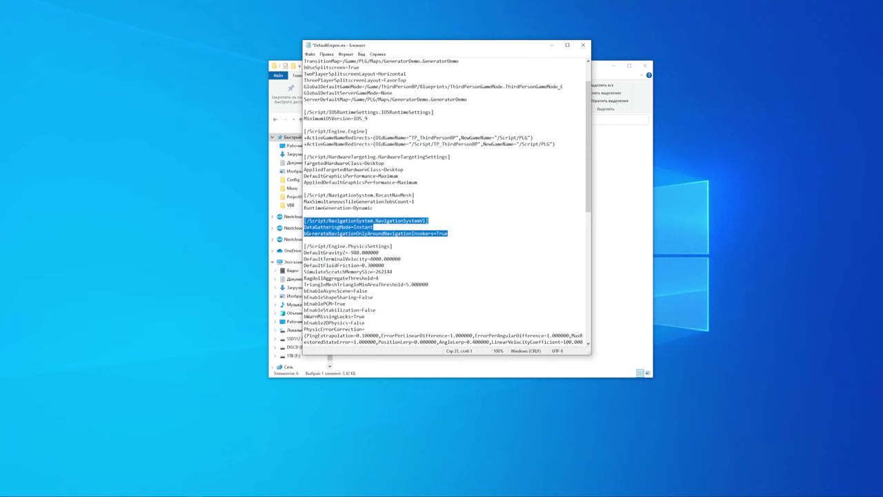
pyautogui.press('Delete')
pyautogui.press('BackSpace')
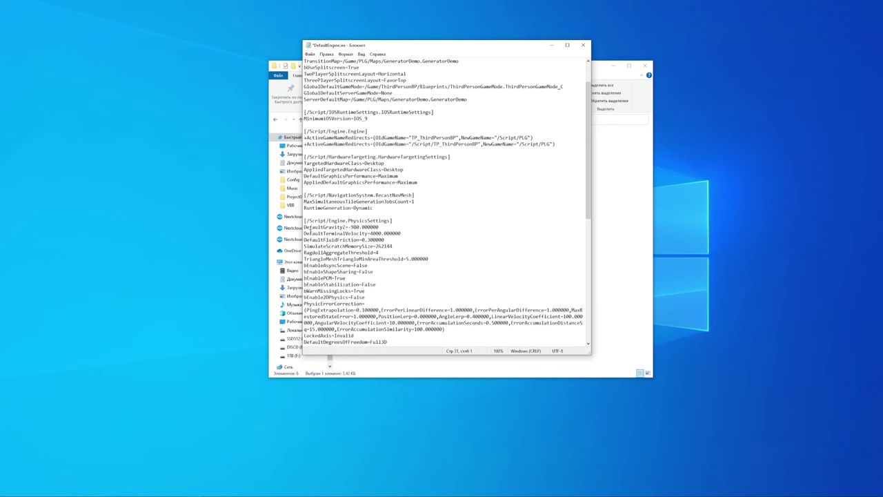
pyautogui.click(310, 54)
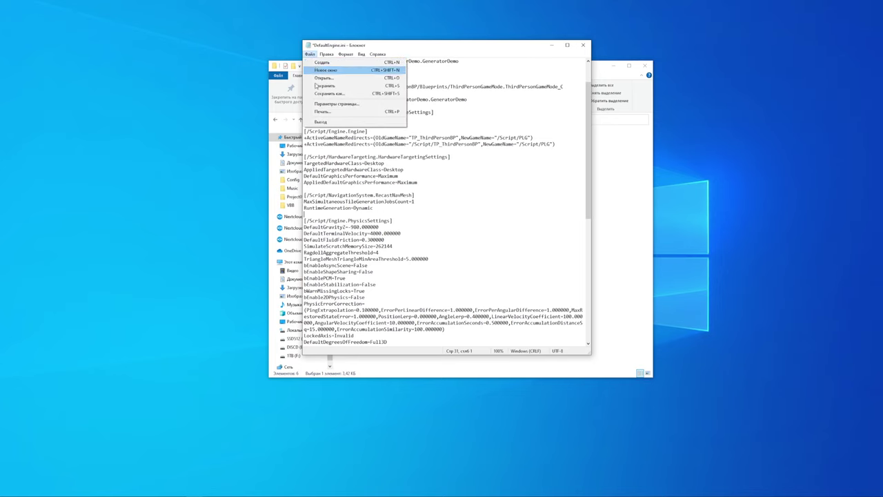
pyautogui.click(329, 86)
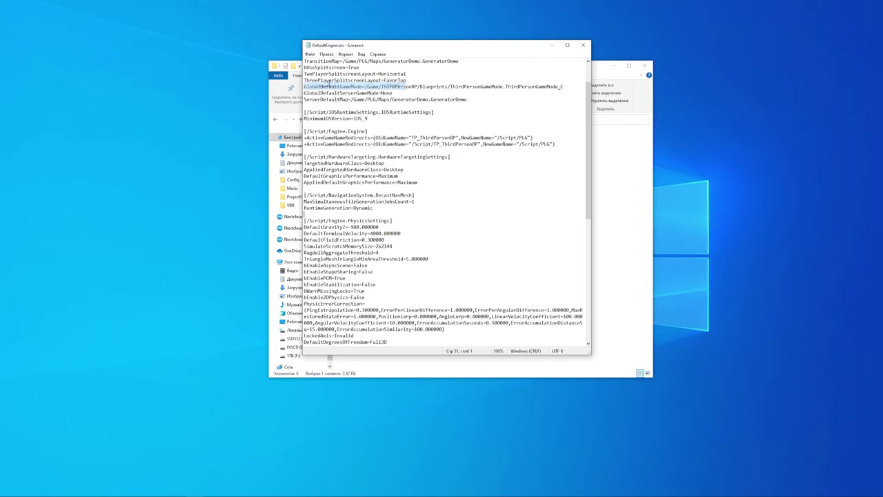
pyautogui.click(585, 44)
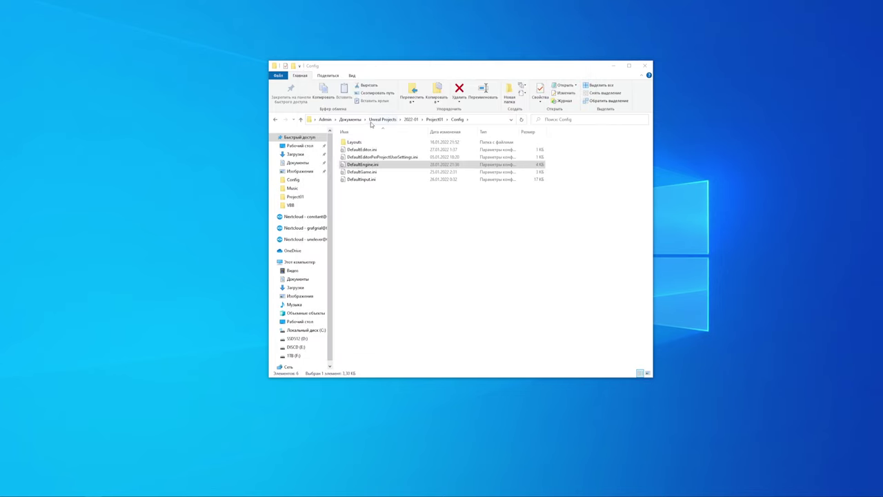
# - Go up to Project01 and launch Project01.uproject to reopen the editor
pyautogui.click(434, 119)
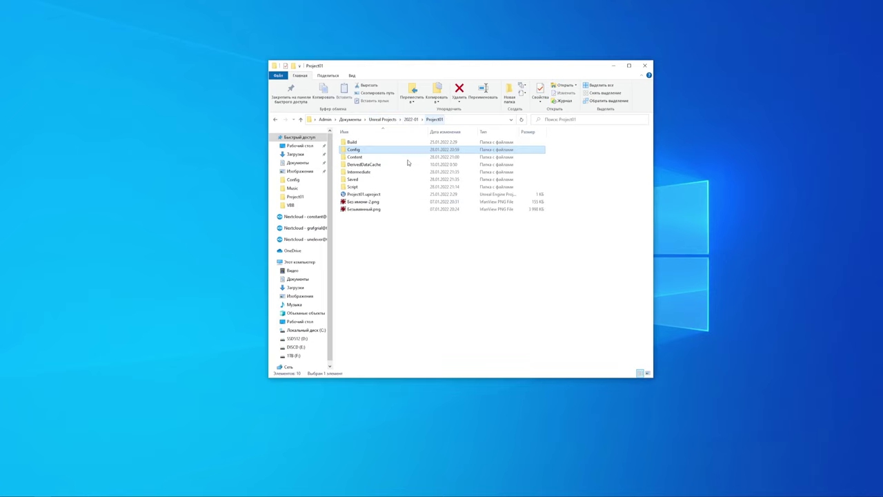
pyautogui.click(362, 195)
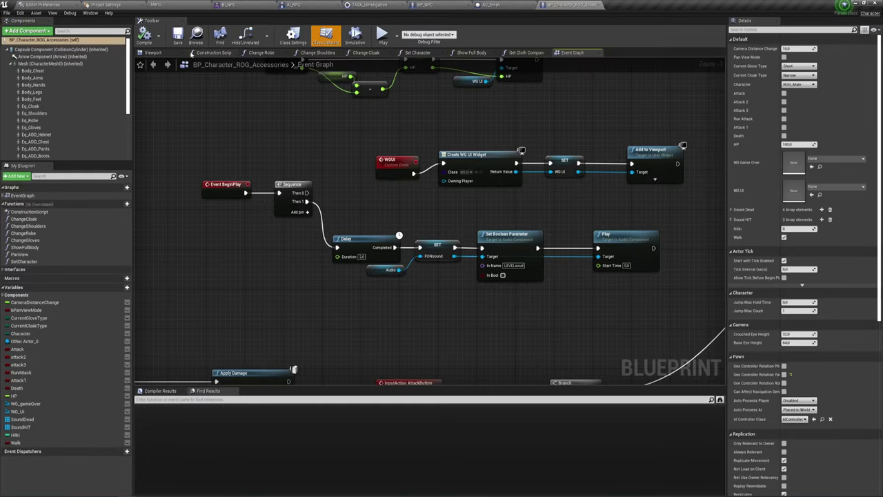
# - Load ElvenRuins from the Content Browser and close the map check Message Log
pyautogui.click(182, 4)
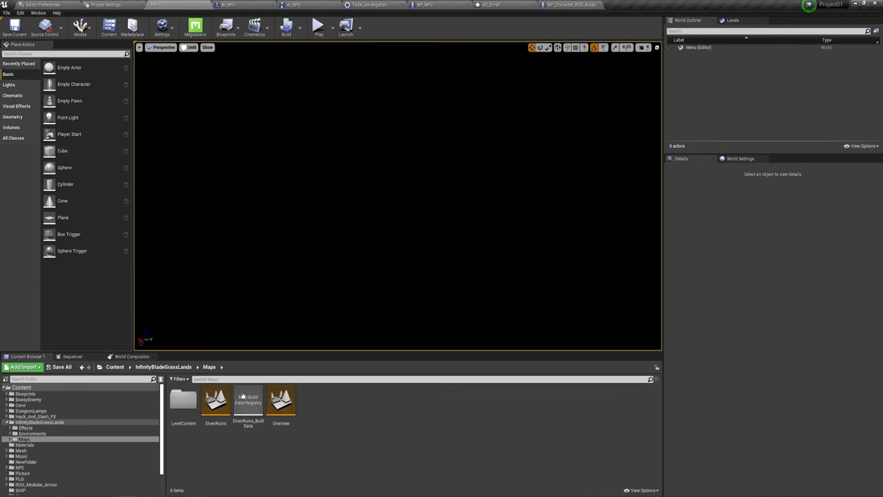
pyautogui.doubleClick(216, 400)
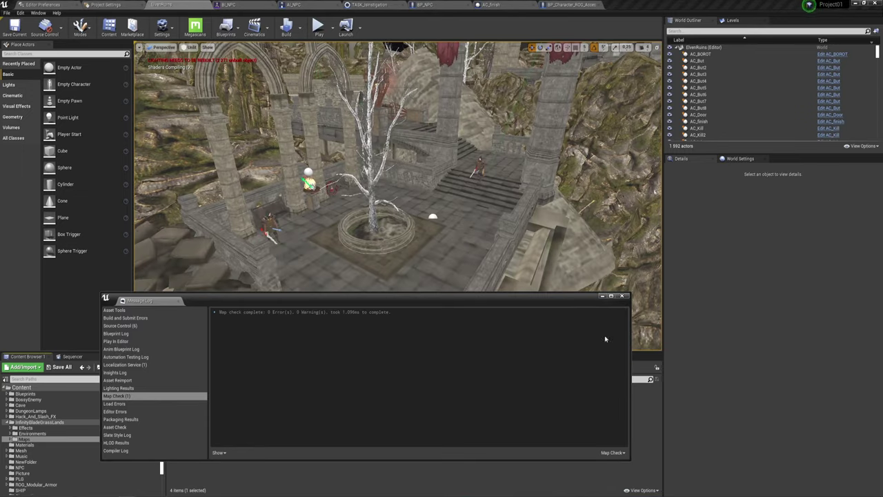
pyautogui.click(625, 298)
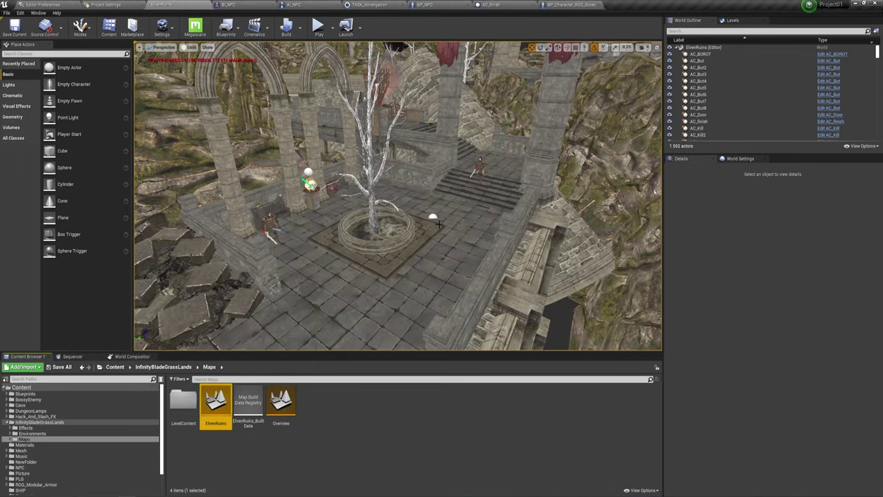
pyautogui.moveTo(444, 250); pyautogui.dragTo(625, 140, button='right')
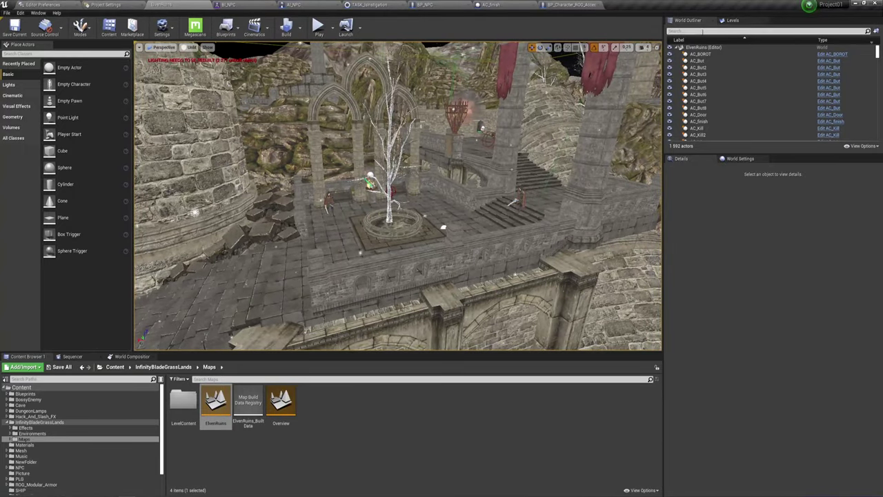
# - Filter the World Outliner by 'nav' and focus the view on the first NavMeshBoundsVolume
pyautogui.click(700, 31)
pyautogui.write('nav')
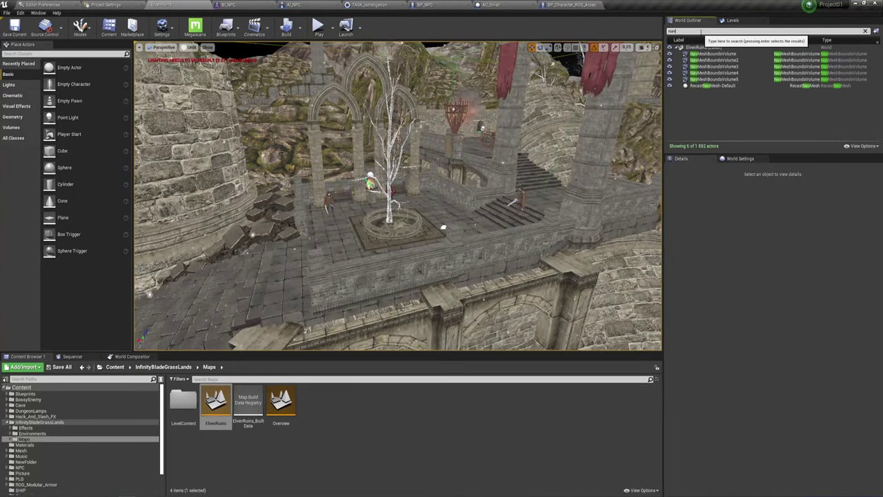
pyautogui.doubleClick(714, 54)
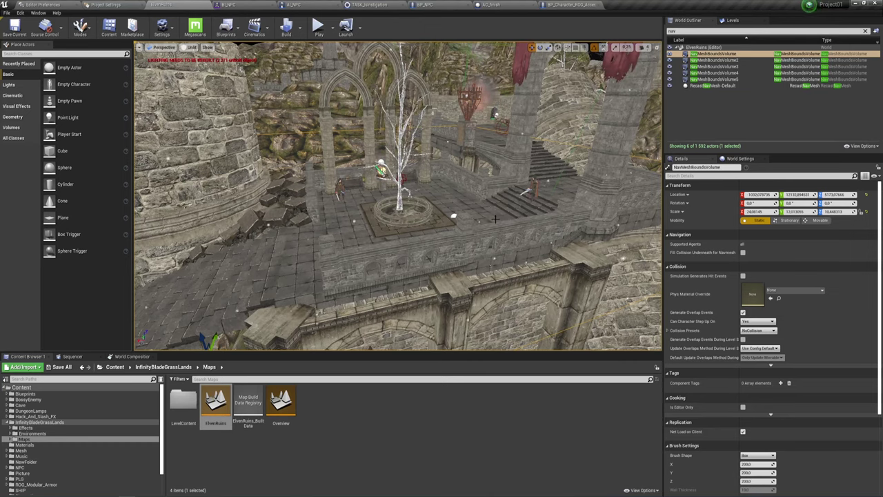
pyautogui.moveTo(471, 205); pyautogui.dragTo(471, 205, button='right')
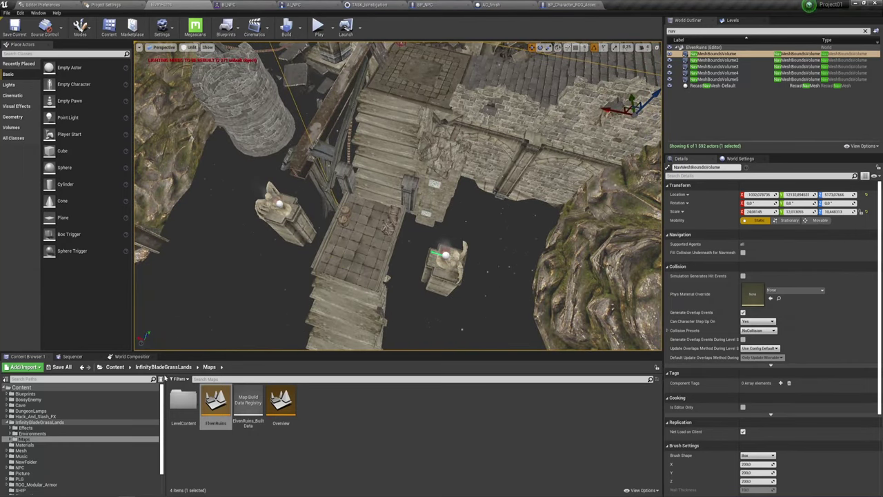
pyautogui.moveTo(268, 193)
pyautogui.mouseDown(button='right')
pyautogui.moveTo(267, 228)
pyautogui.moveTo(164, 164)
pyautogui.mouseUp(button='right')
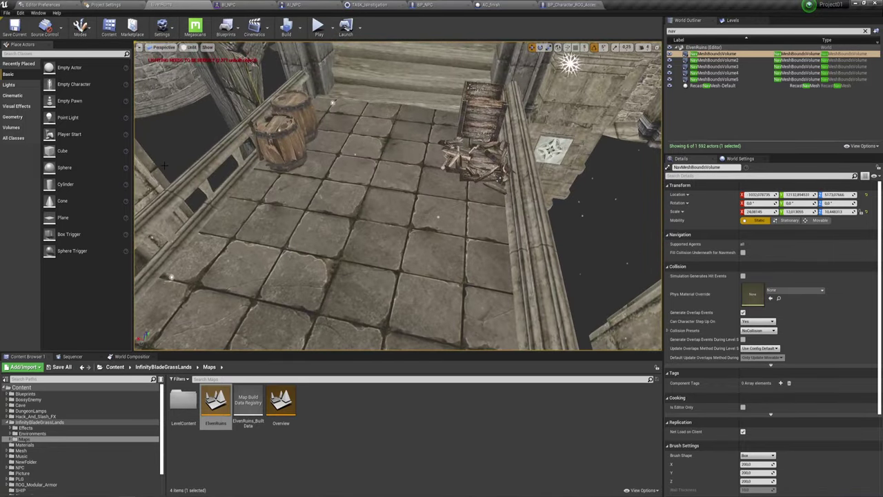
pyautogui.click(43, 53)
# - Place a trial Nav Mesh Bounds Volume on the landing, adjust its Z height, frame it, then delete it
pyautogui.write('nav')
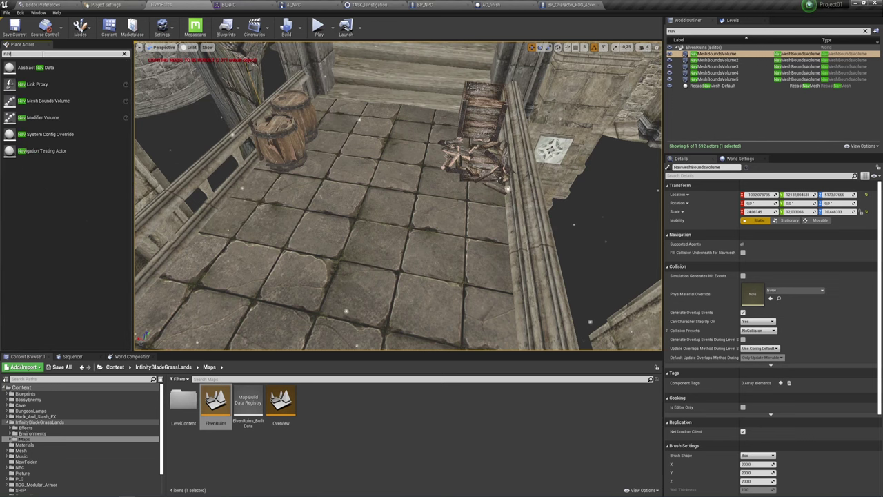
pyautogui.moveTo(44, 101)
pyautogui.mouseDown()
pyautogui.moveTo(437, 188)
pyautogui.moveTo(359, 203)
pyautogui.mouseUp()
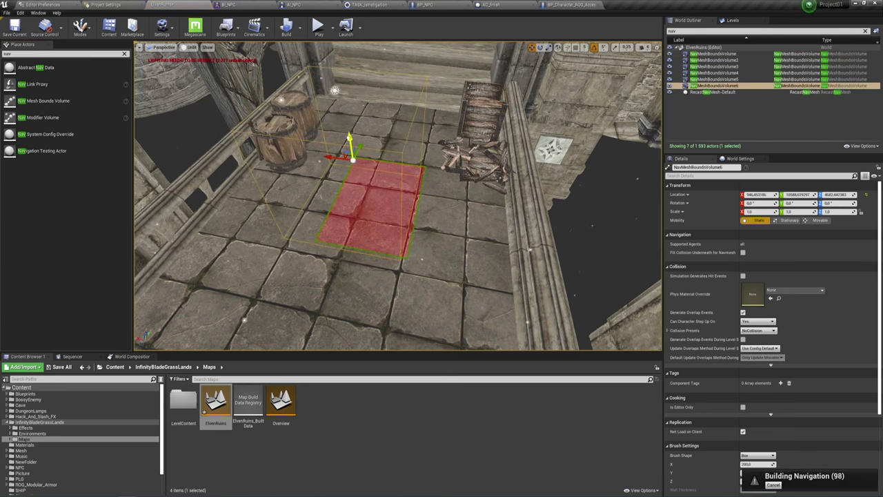
pyautogui.moveTo(359, 203)
pyautogui.mouseDown(button='right')
pyautogui.moveTo(373, 138)
pyautogui.moveTo(442, 145)
pyautogui.moveTo(412, 257)
pyautogui.mouseUp(button='right')
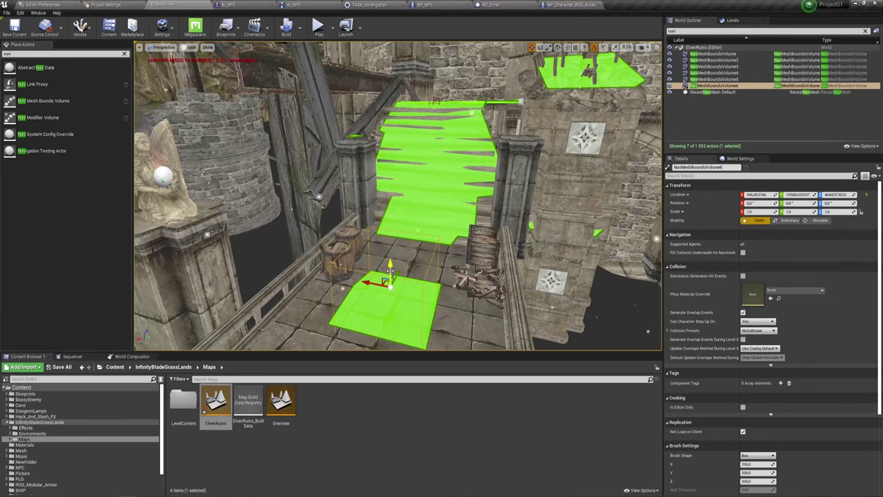
pyautogui.moveTo(389, 266); pyautogui.dragTo(390, 257)
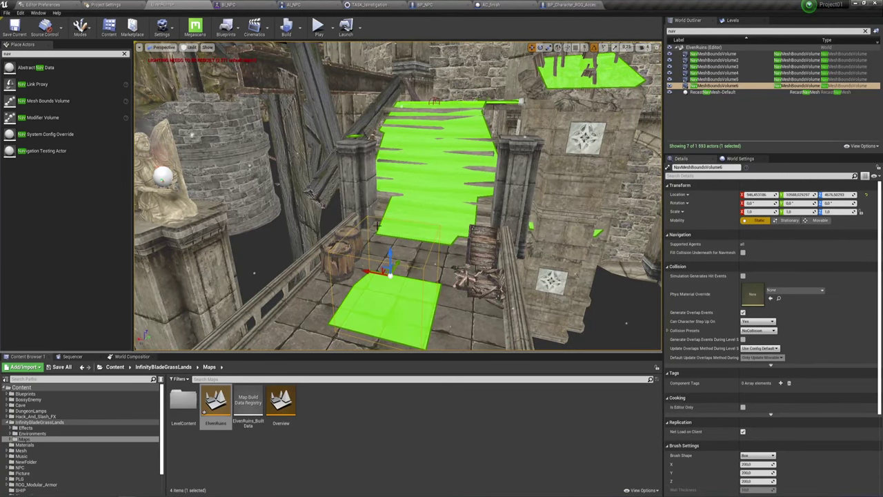
pyautogui.press('f')
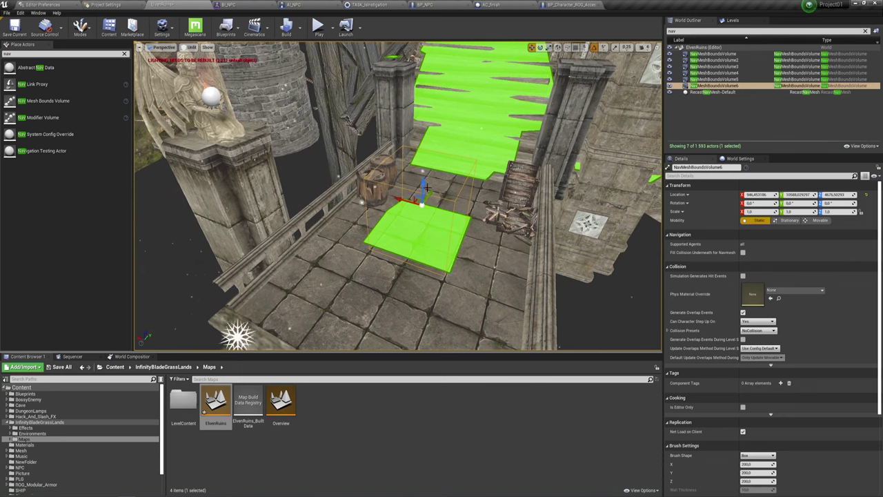
pyautogui.moveTo(423, 184); pyautogui.dragTo(423, 188)
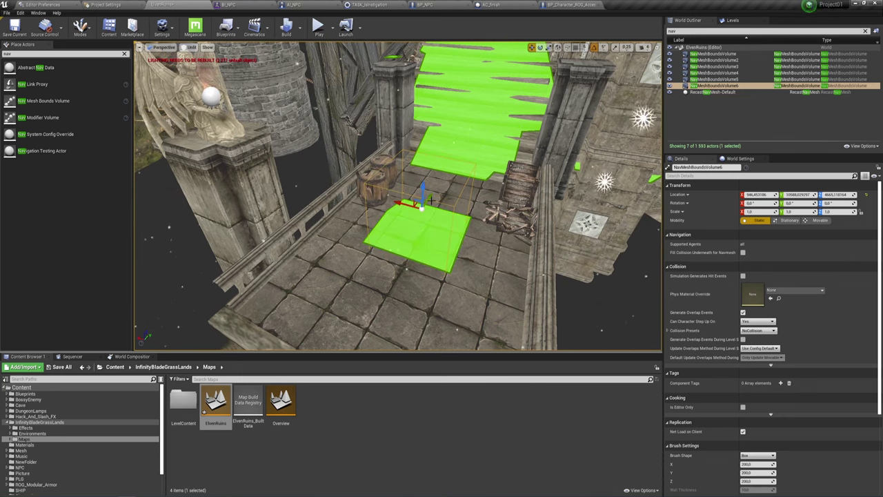
pyautogui.press('Delete')
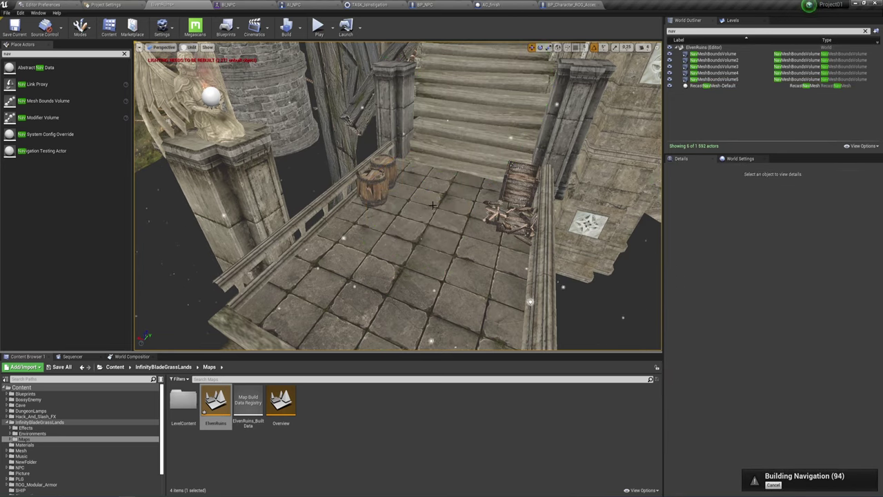
# - Fly over the stairs and tree courtyard to check the rebuilt green navmesh coverage
pyautogui.moveTo(424, 196)
pyautogui.mouseDown(button='right')
pyautogui.moveTo(413, 200)
pyautogui.moveTo(386, 173)
pyautogui.mouseUp(button='right')
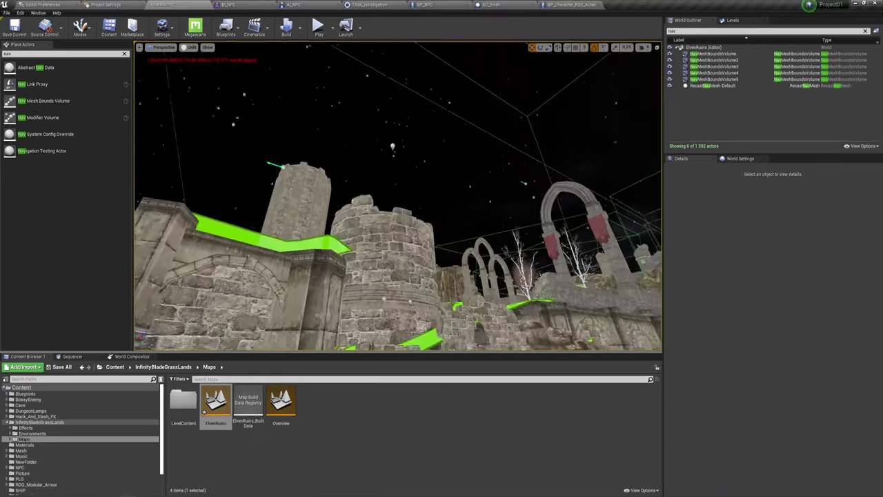
pyautogui.moveTo(491, 181); pyautogui.dragTo(491, 181, button='right')
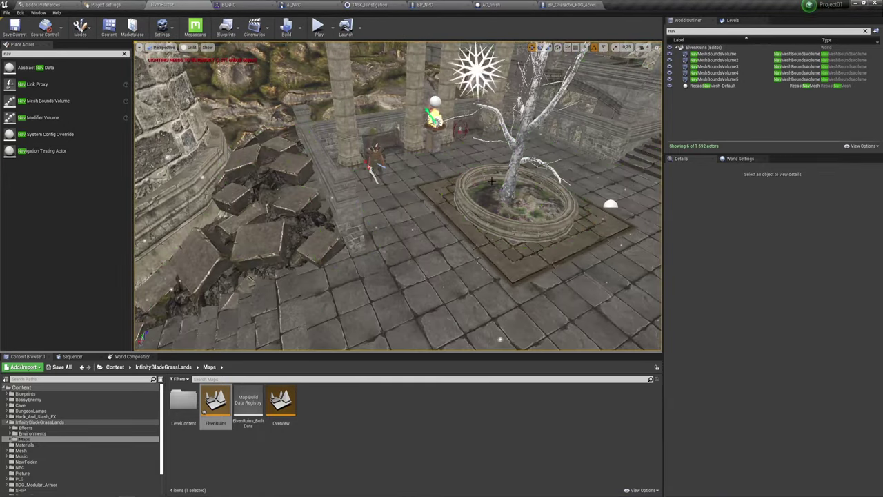
pyautogui.moveTo(491, 180); pyautogui.dragTo(505, 179, button='right')
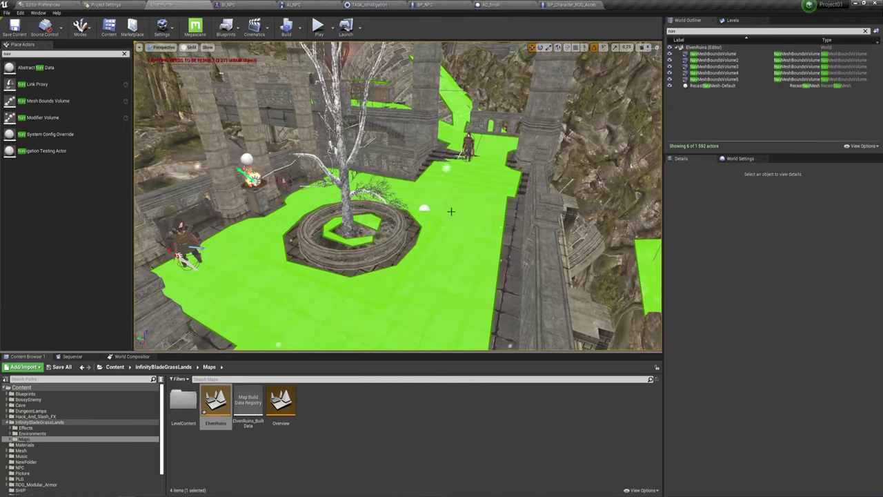
pyautogui.moveTo(451, 207)
pyautogui.mouseDown(button='right')
pyautogui.moveTo(507, 175)
pyautogui.moveTo(439, 205)
pyautogui.mouseUp(button='right')
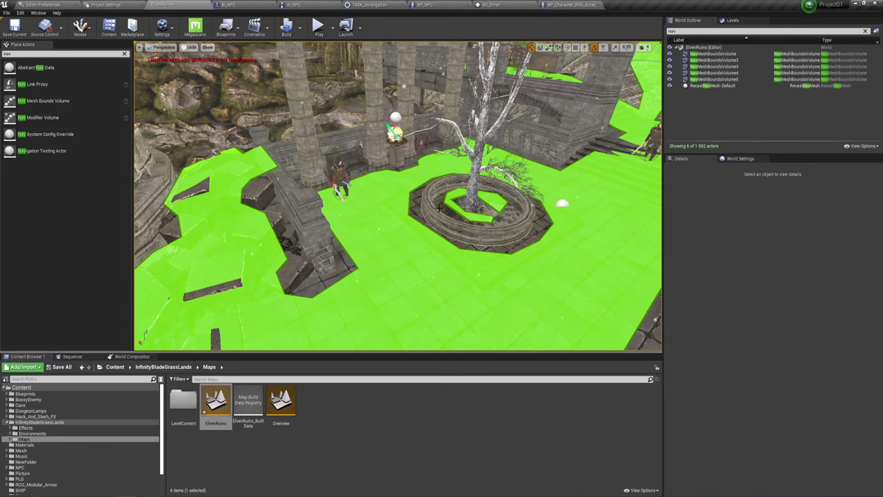
pyautogui.moveTo(435, 211); pyautogui.dragTo(440, 211, button='right')
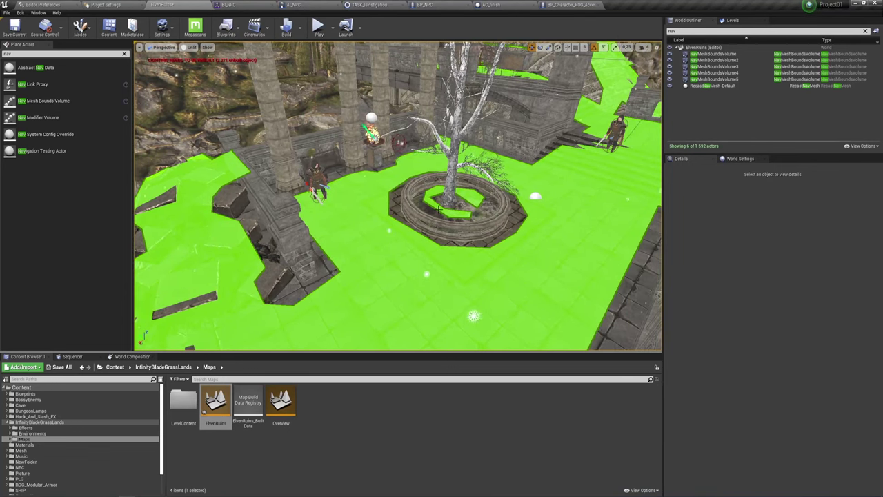